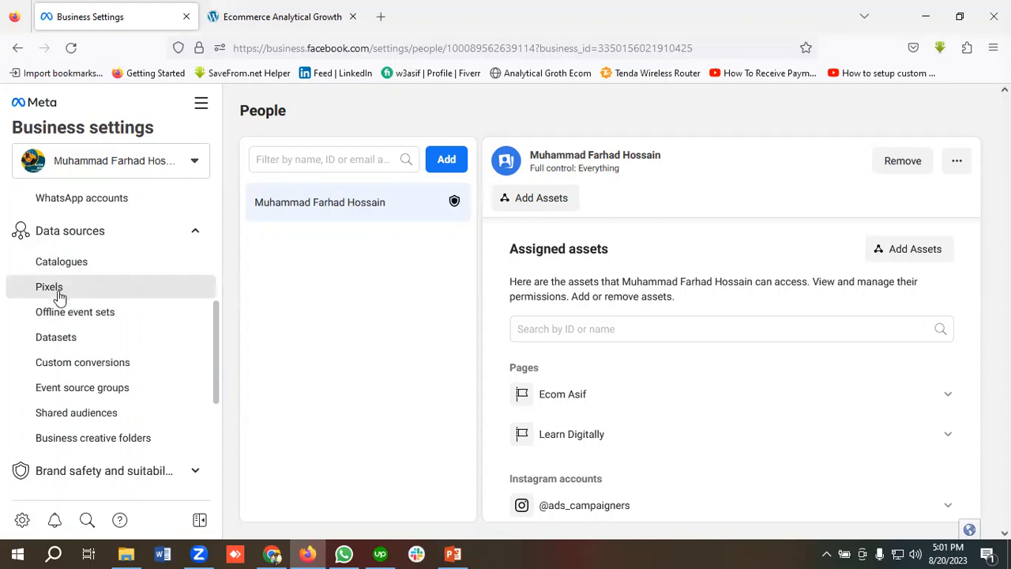
- Open the business's list of pixels and start adding a new pixel
{"action": "left_click", "coordinate": [59, 294]}
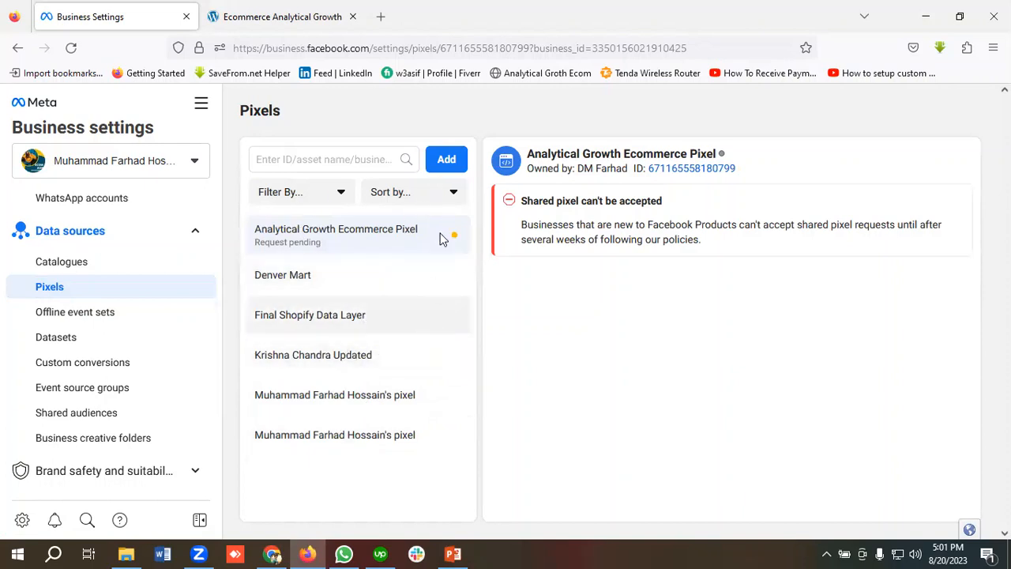
{"action": "left_click", "coordinate": [449, 161]}
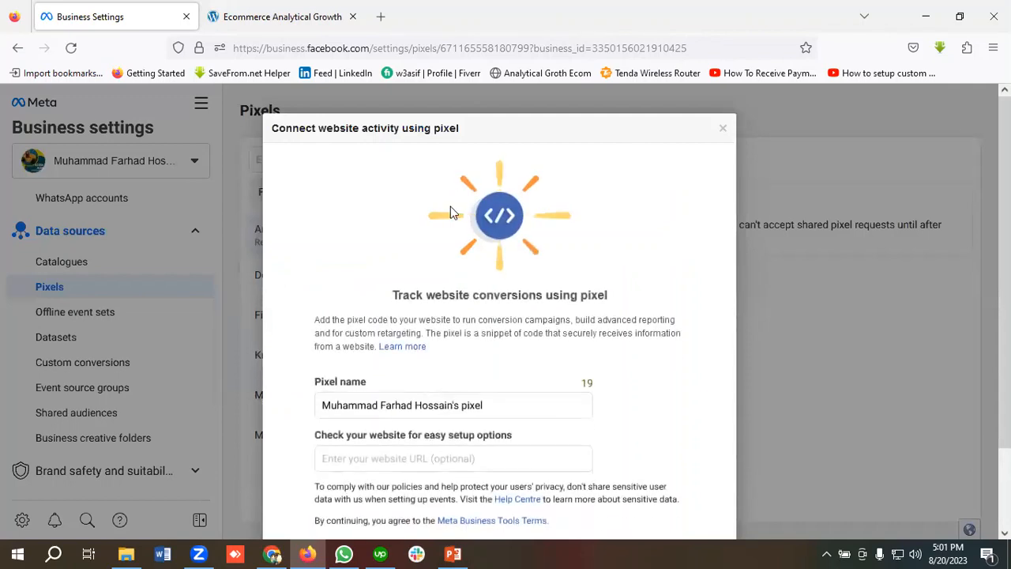
{"action": "scroll", "coordinate": [450, 237], "scroll_direction": "down", "scroll_amount": 1}
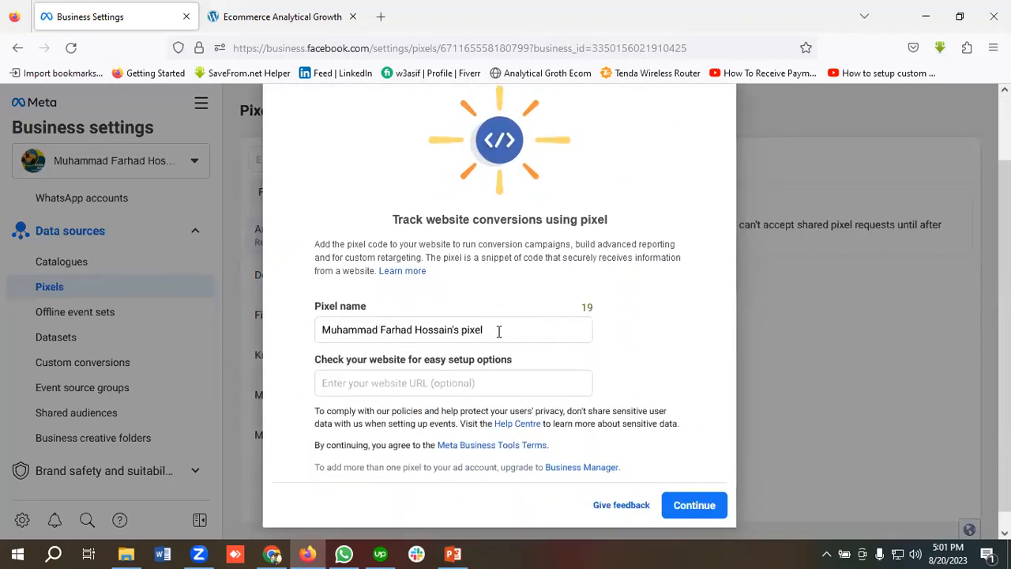
- Replace the default pixel name with Ecommerce Analytical Growth Pixel, matching the store website's title
{"action": "left_click_drag", "start_coordinate": [498, 331], "coordinate": [320, 330]}
{"action": "scroll", "coordinate": [442, 340], "scroll_direction": "down", "scroll_amount": 1}
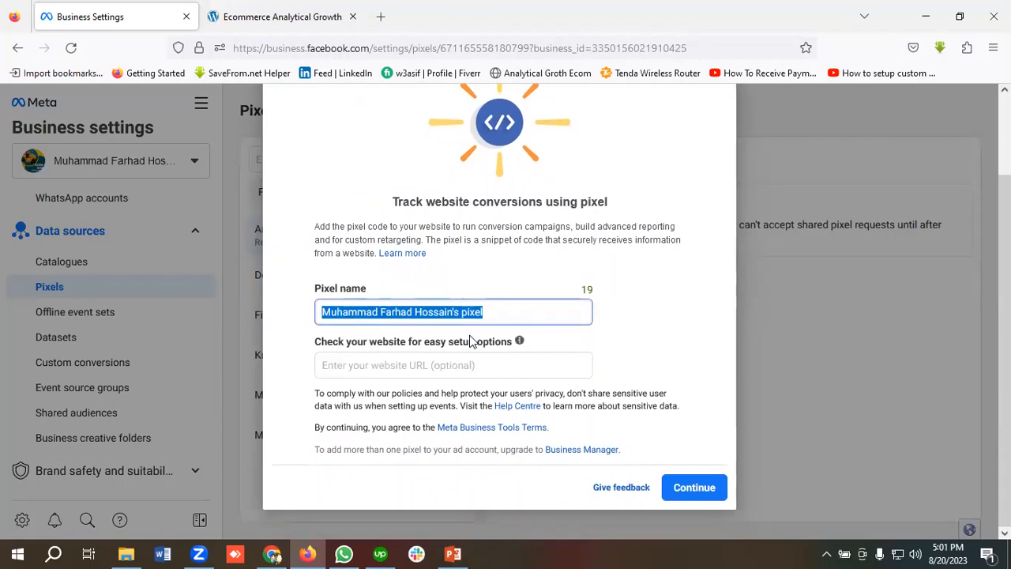
{"action": "key", "text": "BackSpace"}
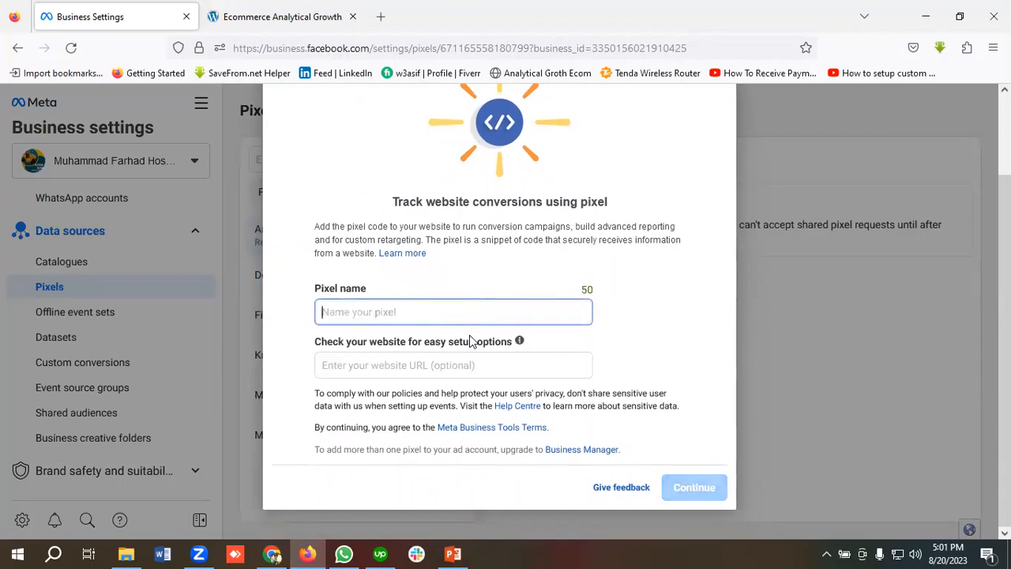
{"action": "left_click", "coordinate": [266, 14]}
{"action": "left_click", "coordinate": [277, 246]}
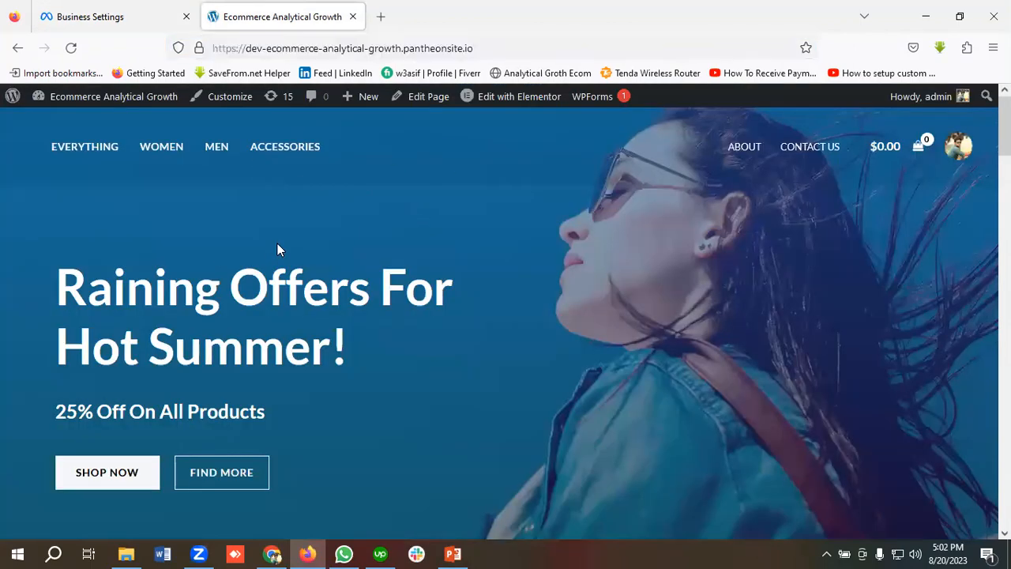
{"action": "mouse_move", "coordinate": [122, 109]}
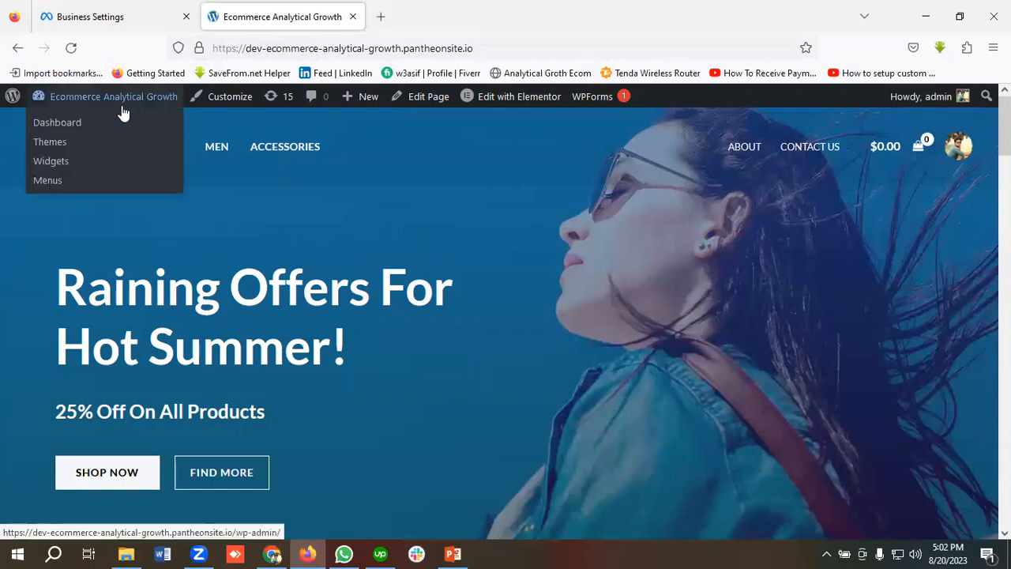
{"action": "left_click", "coordinate": [94, 16]}
{"action": "type", "text": "E"}
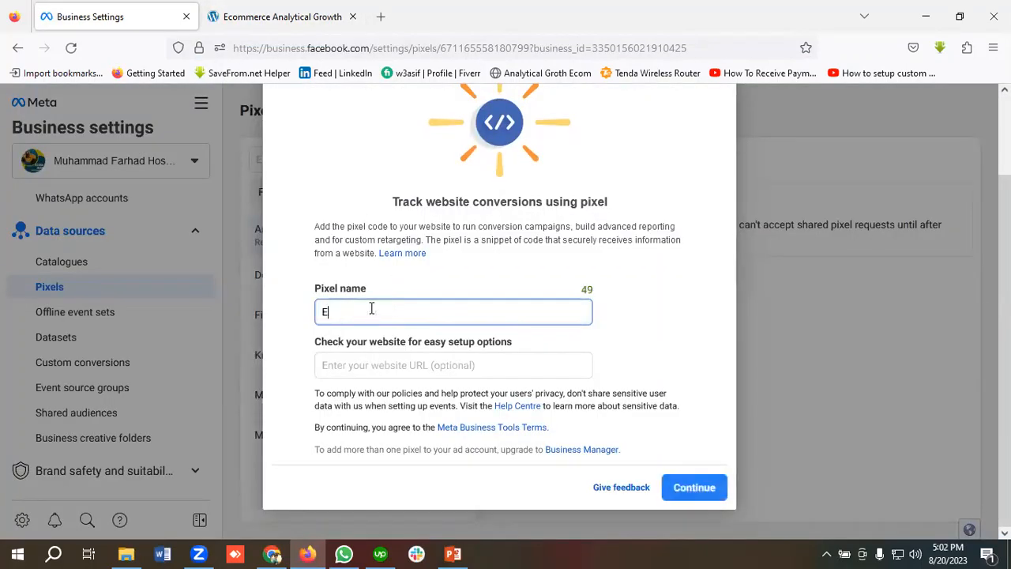
{"action": "type", "text": "commerce Analy"}
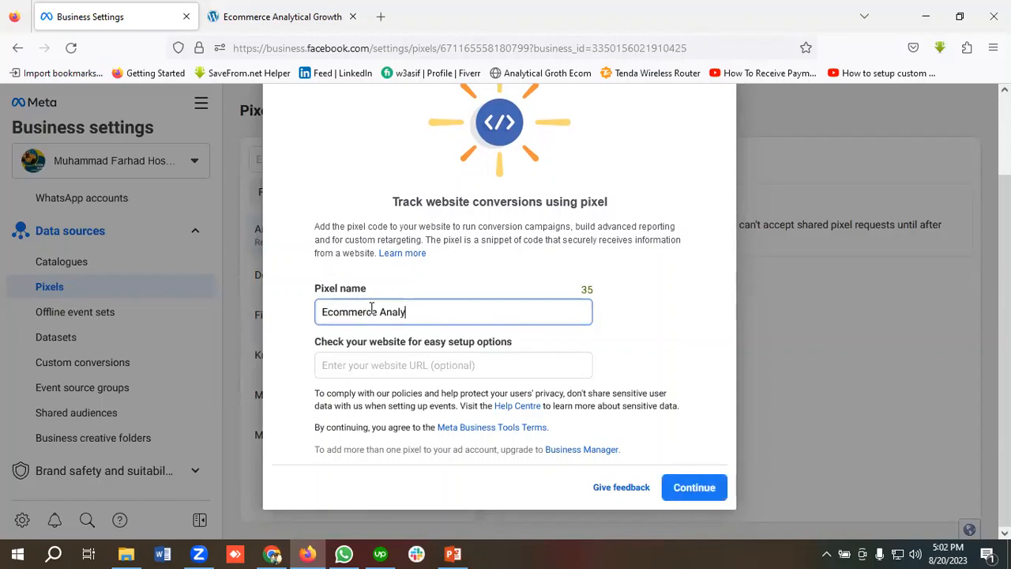
{"action": "type", "text": "tical Growth Pi"}
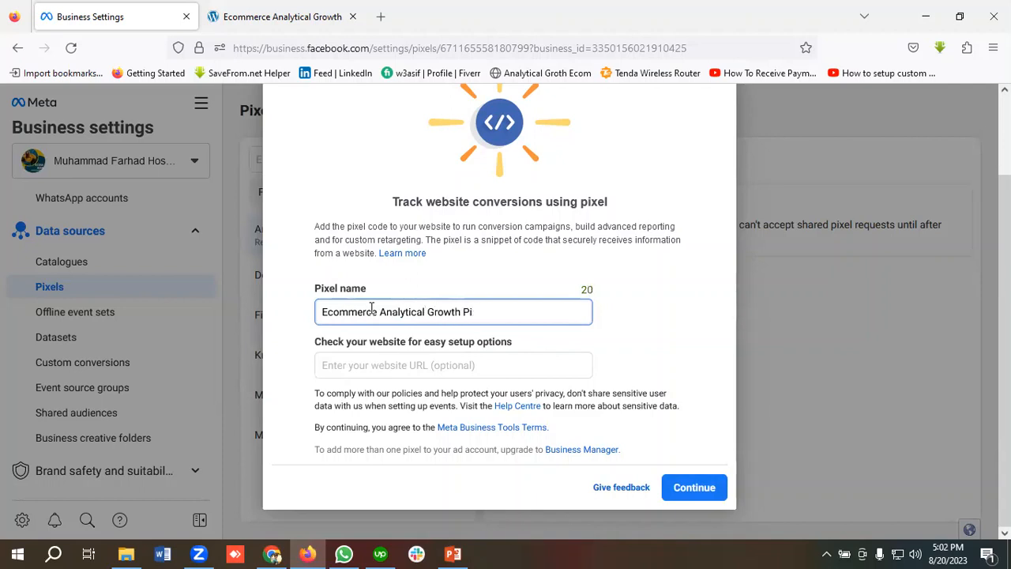
{"action": "type", "text": "xel"}
{"action": "key", "text": "Tab"}
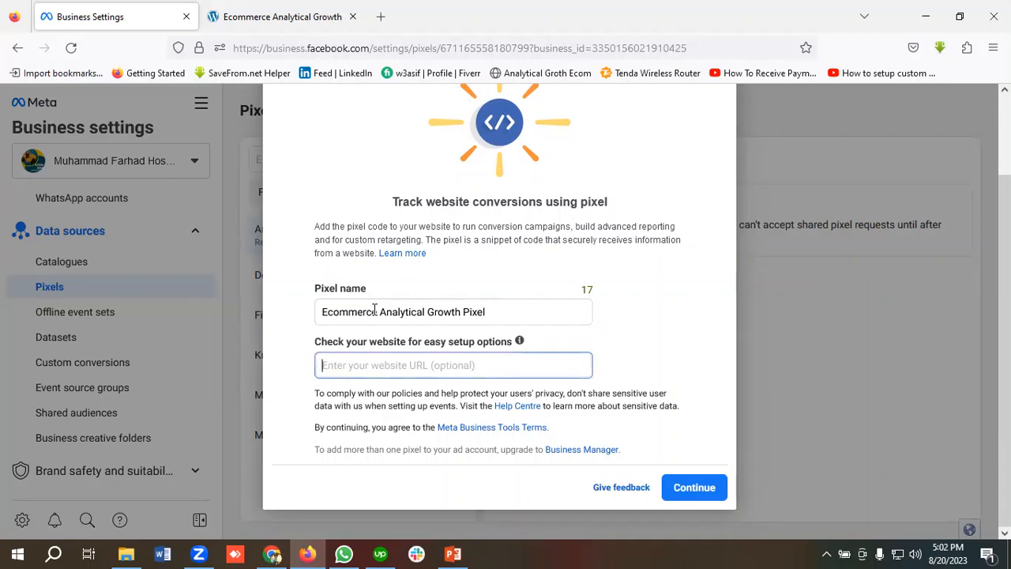
{"action": "left_click", "coordinate": [261, 16]}
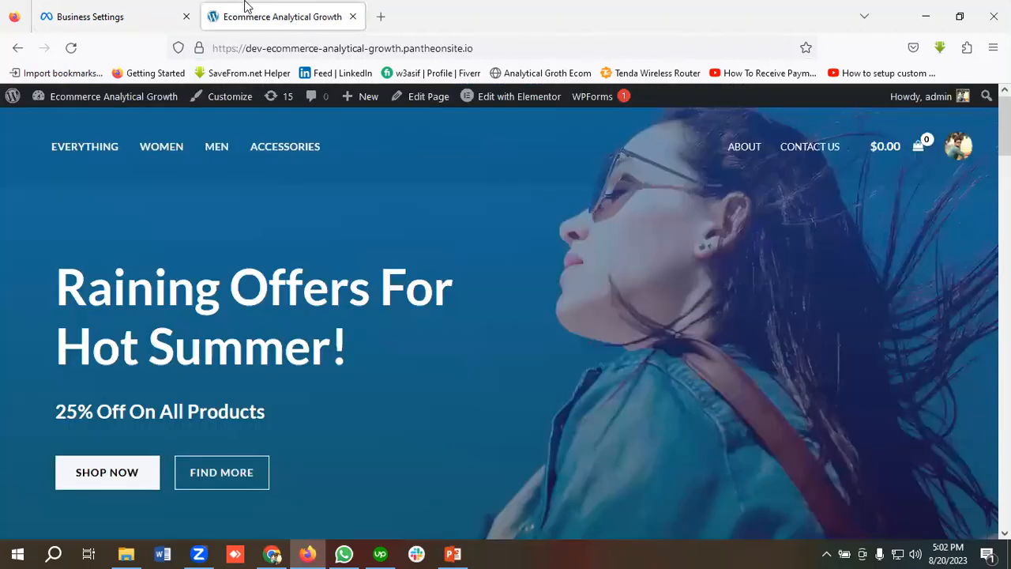
{"action": "left_click", "coordinate": [241, 47]}
{"action": "right_click", "coordinate": [241, 49]}
{"action": "left_click", "coordinate": [265, 140]}
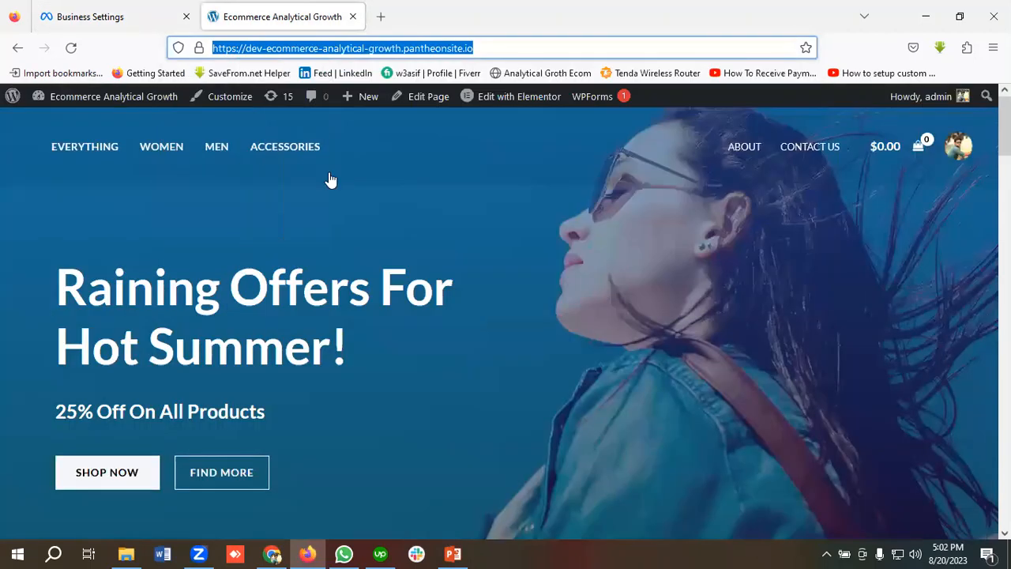
{"action": "left_click", "coordinate": [103, 17]}
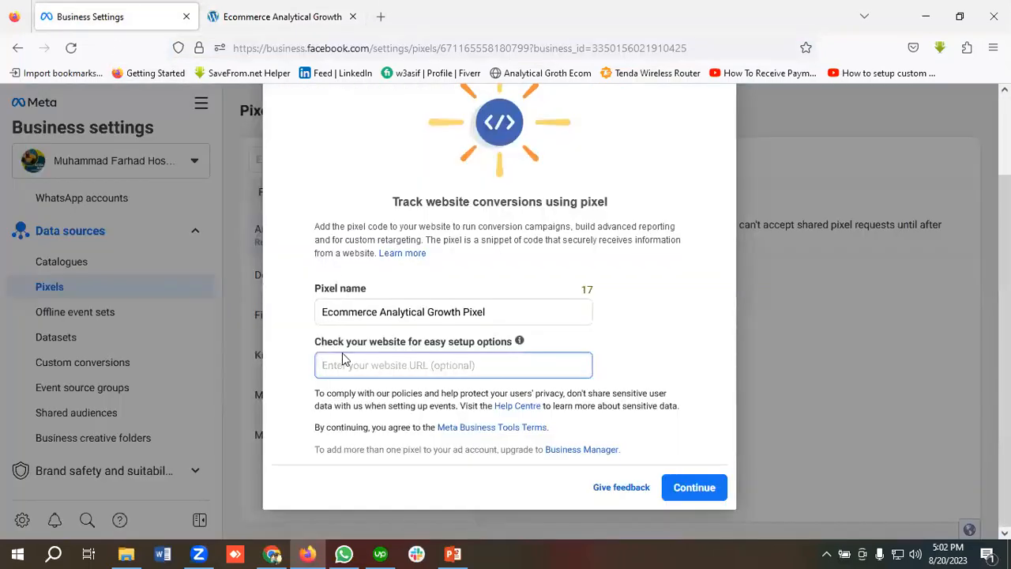
{"action": "key", "text": "ctrl+v"}
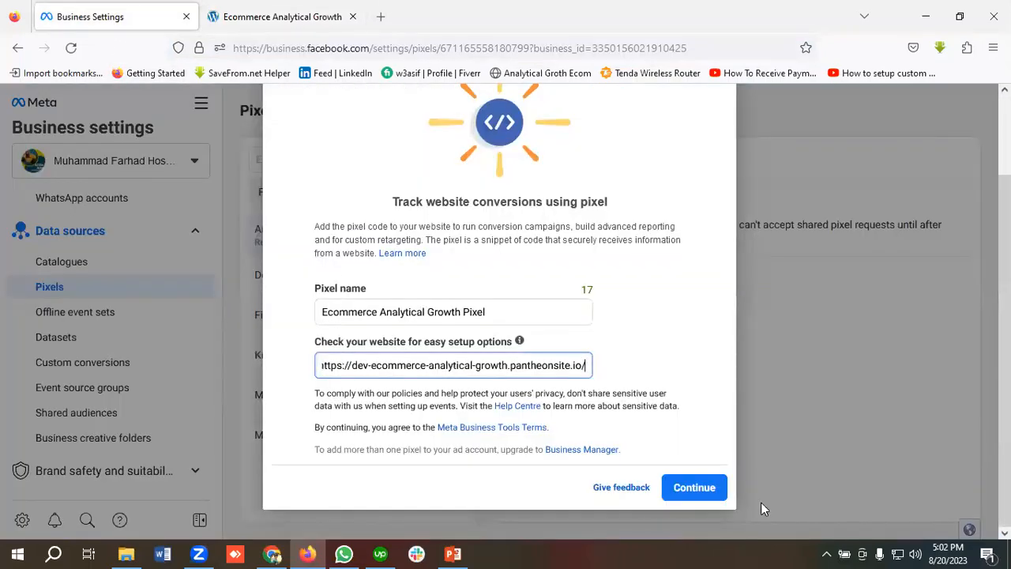
{"action": "left_click", "coordinate": [693, 494]}
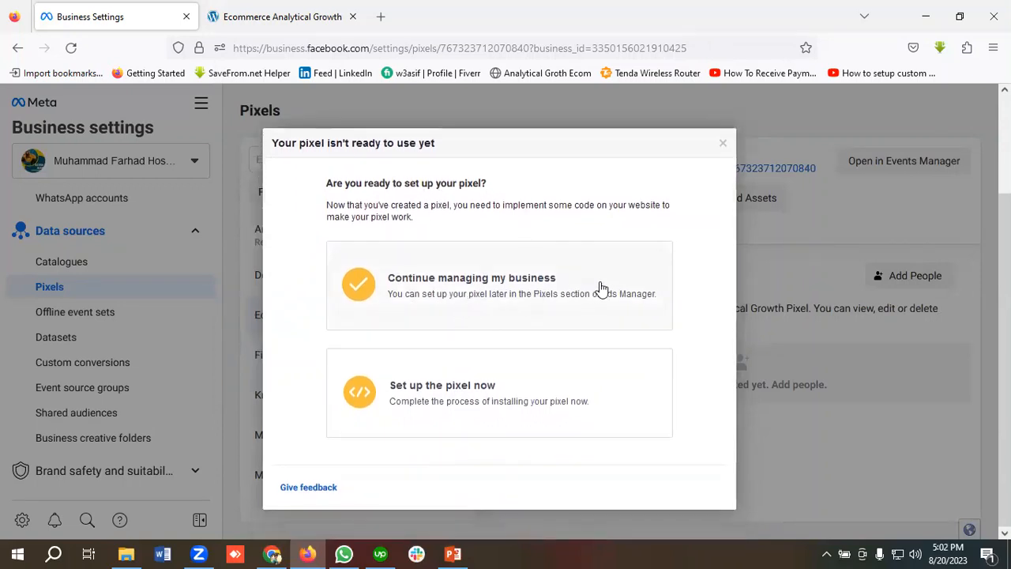
- Set up the new pixel now and choose to add its code to the website manually
{"action": "left_click", "coordinate": [356, 437]}
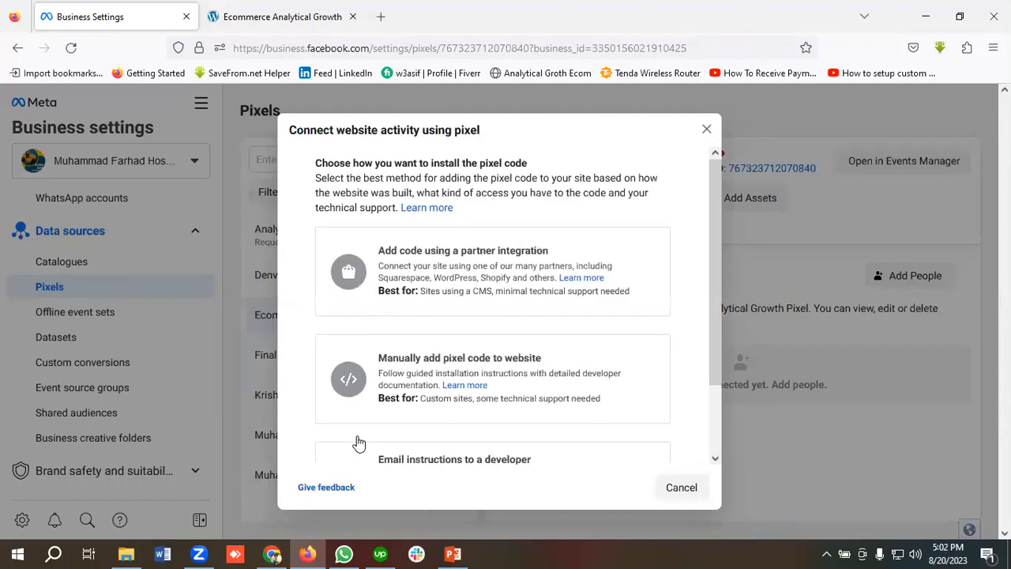
{"action": "scroll", "coordinate": [464, 285], "scroll_direction": "down", "scroll_amount": 2}
{"action": "scroll", "coordinate": [465, 286], "scroll_direction": "down", "scroll_amount": 1}
{"action": "scroll", "coordinate": [464, 286], "scroll_direction": "up", "scroll_amount": 2}
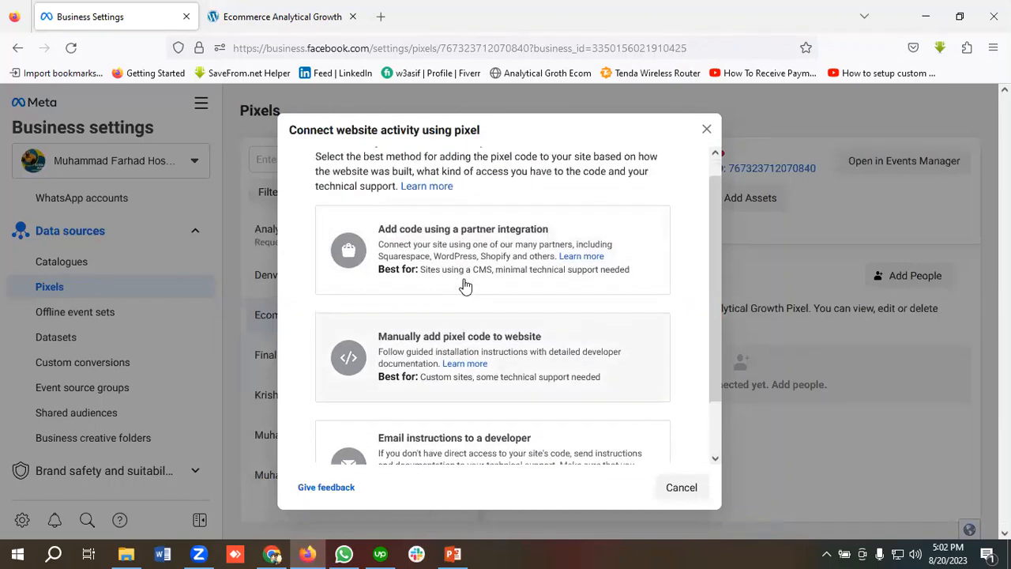
{"action": "scroll", "coordinate": [524, 284], "scroll_direction": "down", "scroll_amount": 1}
{"action": "scroll", "coordinate": [524, 284], "scroll_direction": "down", "scroll_amount": 1}
{"action": "scroll", "coordinate": [524, 284], "scroll_direction": "up", "scroll_amount": 2}
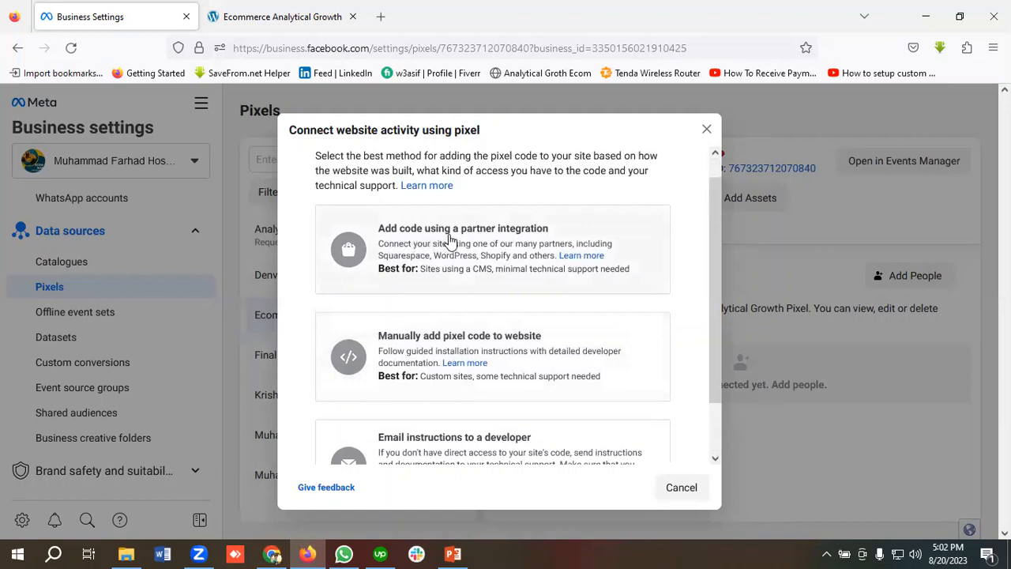
{"action": "scroll", "coordinate": [482, 265], "scroll_direction": "down", "scroll_amount": 1}
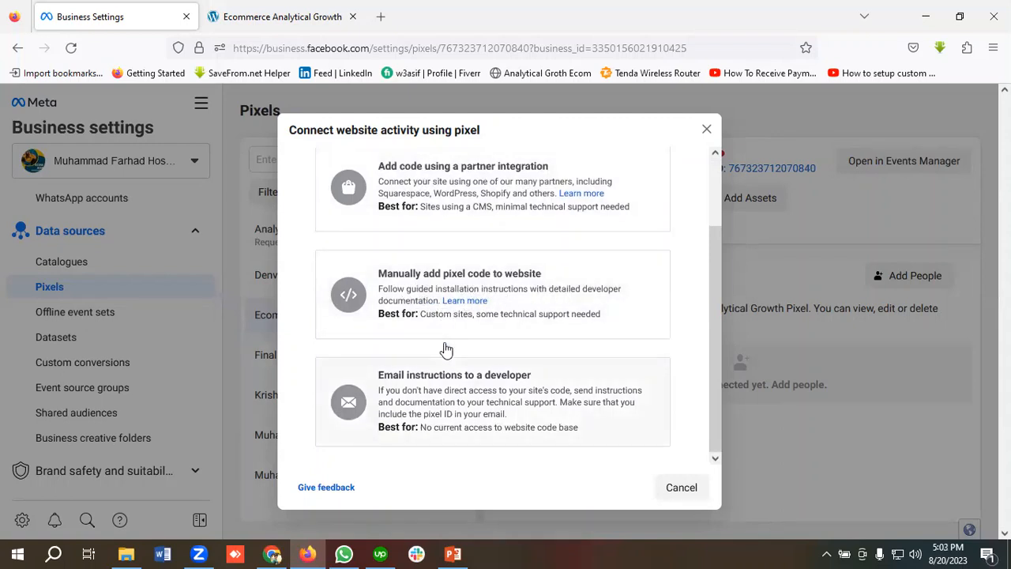
{"action": "scroll", "coordinate": [442, 339], "scroll_direction": "up", "scroll_amount": 2}
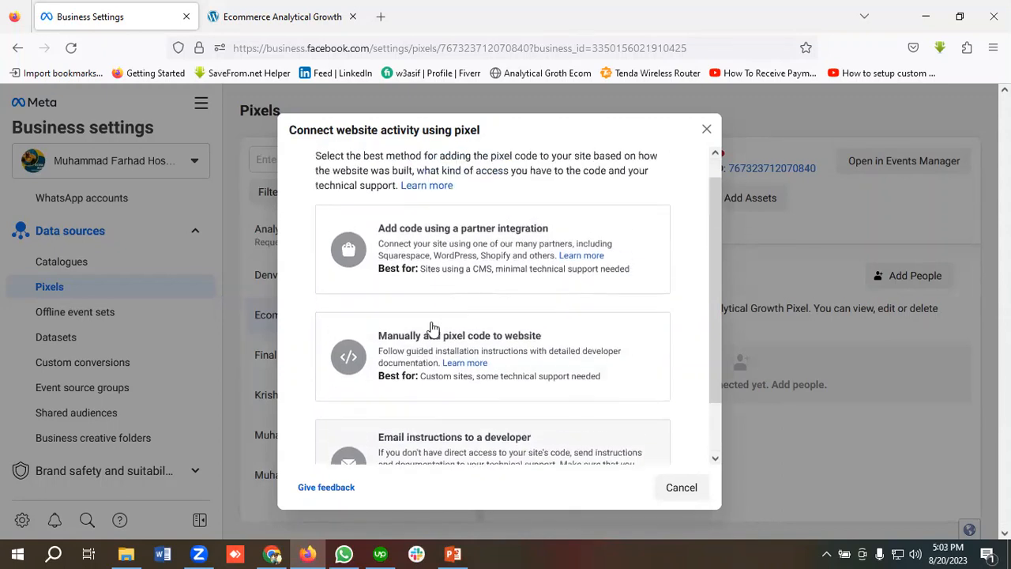
{"action": "scroll", "coordinate": [444, 315], "scroll_direction": "down", "scroll_amount": 2}
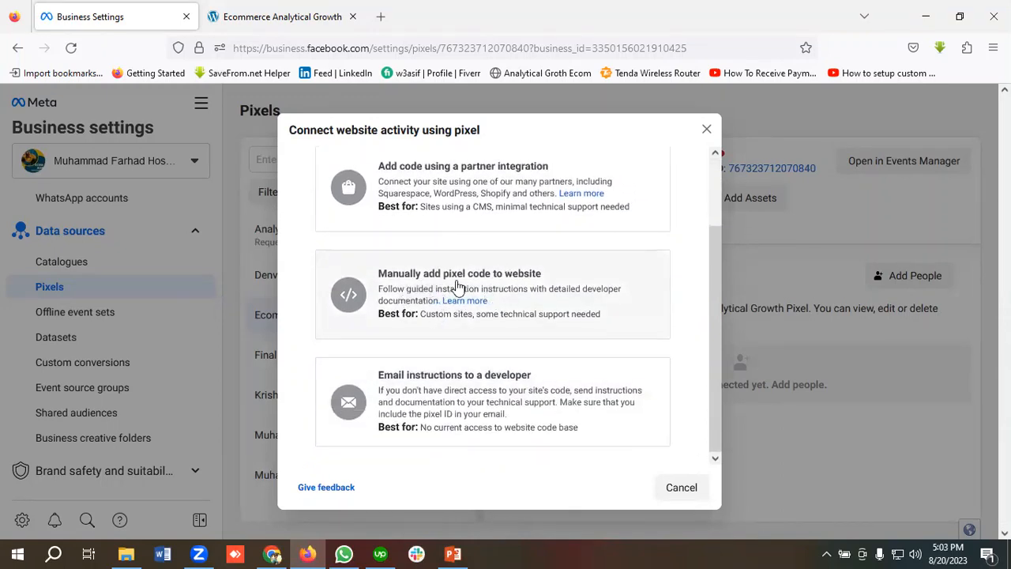
{"action": "left_click", "coordinate": [458, 286]}
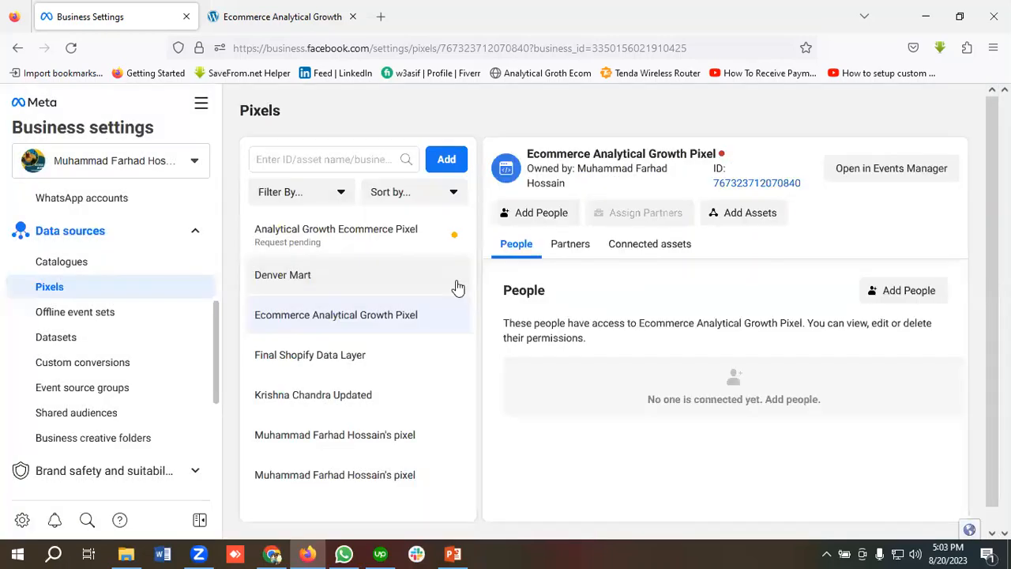
- Copy the complete Meta Pixel base code from the installation instructions to the clipboard
{"action": "scroll", "coordinate": [419, 304], "scroll_direction": "down", "scroll_amount": 1}
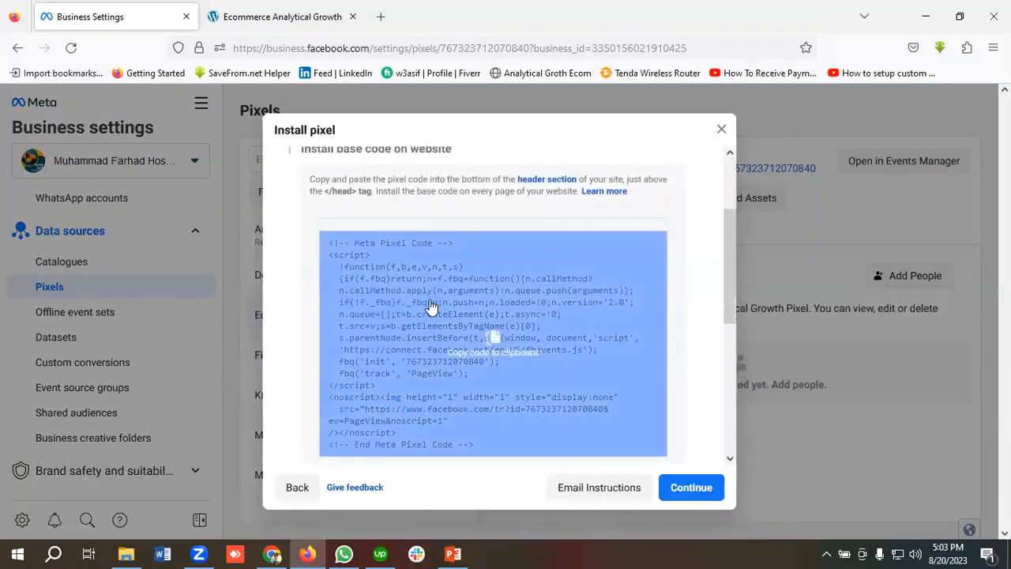
{"action": "scroll", "coordinate": [395, 309], "scroll_direction": "up", "scroll_amount": 1}
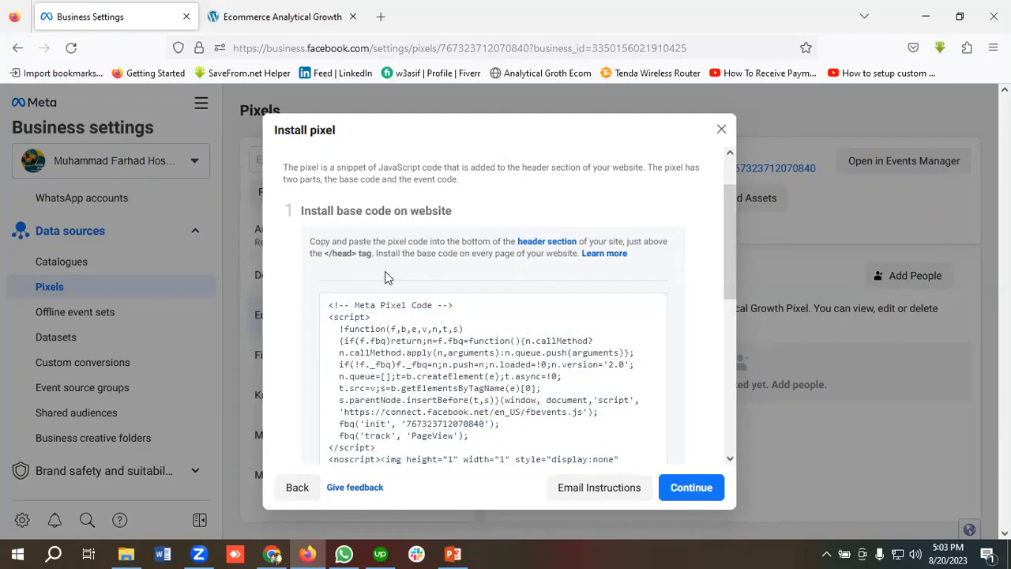
{"action": "scroll", "coordinate": [404, 294], "scroll_direction": "down", "scroll_amount": 3}
{"action": "left_click", "coordinate": [491, 280]}
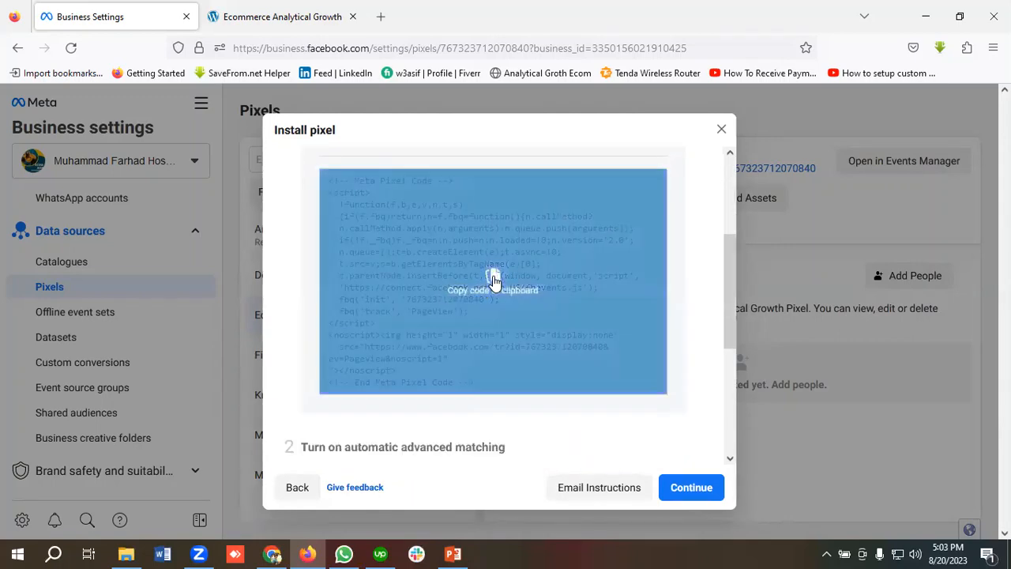
- Switch to the store website and open its WordPress dashboard by adding /wp-admin to the address
{"action": "left_click", "coordinate": [280, 17]}
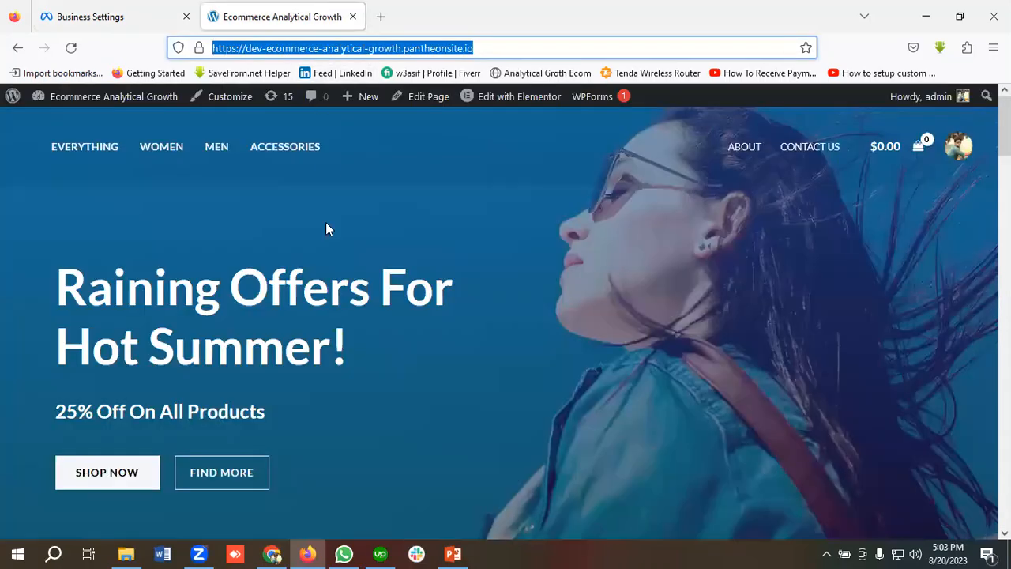
{"action": "left_click", "coordinate": [450, 221]}
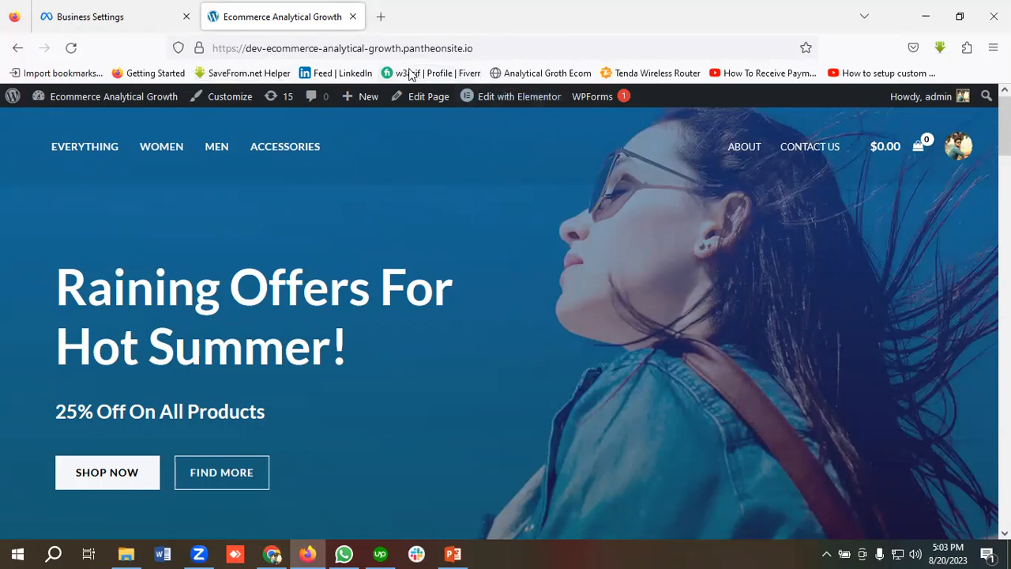
{"action": "left_click", "coordinate": [503, 49]}
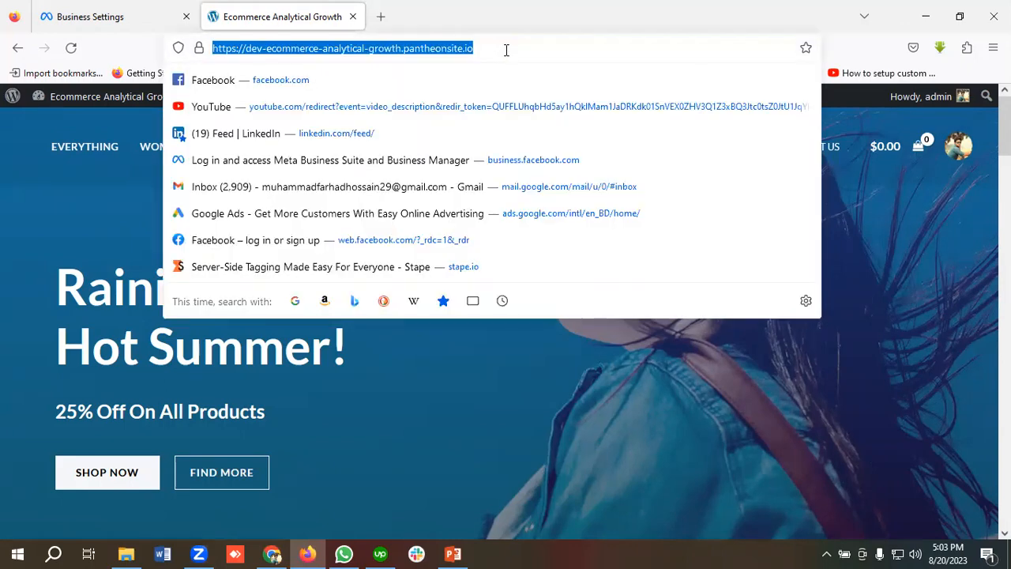
{"action": "left_click", "coordinate": [515, 49]}
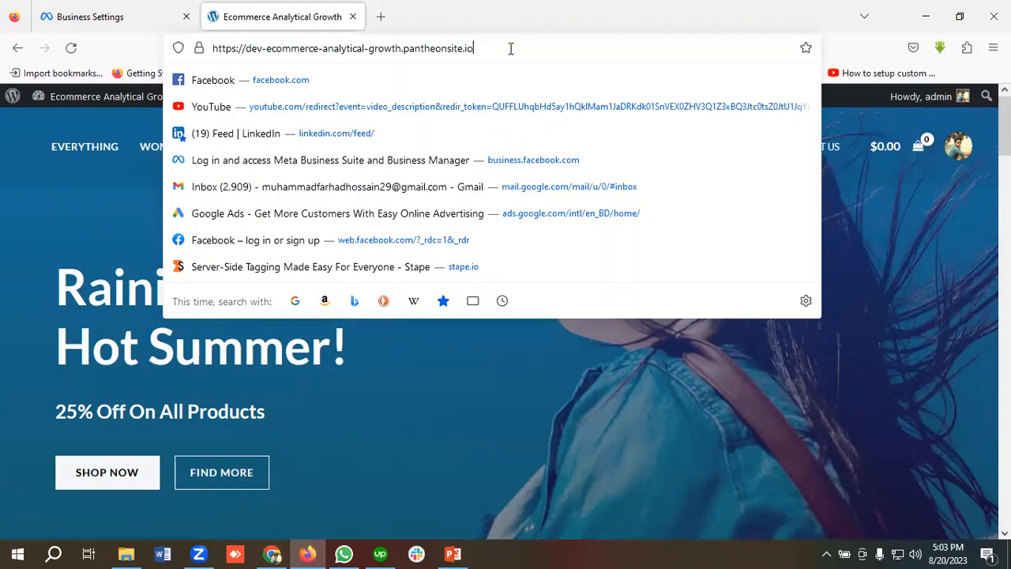
{"action": "type", "text": "/"}
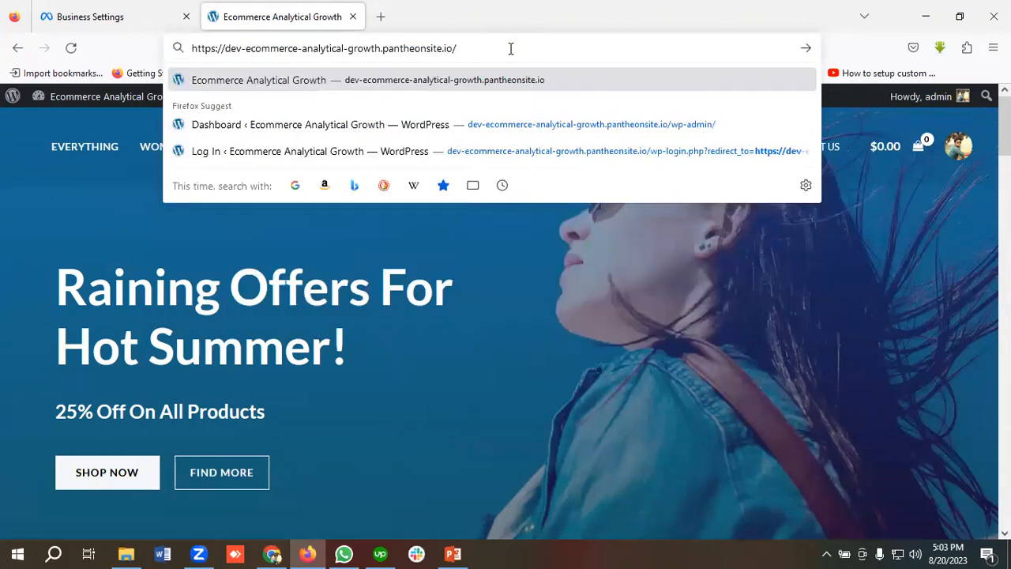
{"action": "type", "text": "wp-admin/"}
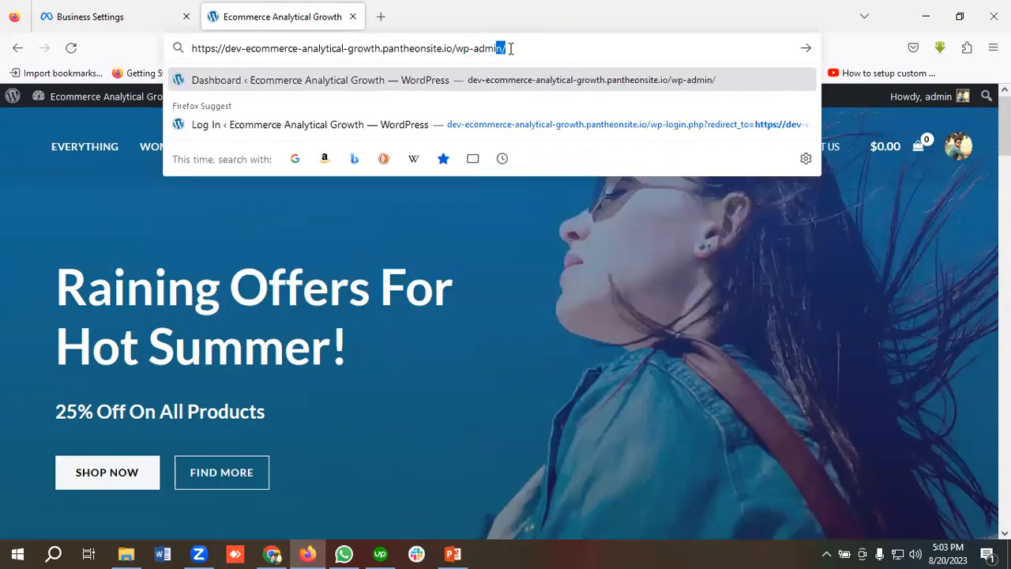
{"action": "key", "text": "BackSpace"}
{"action": "key", "text": "Return"}
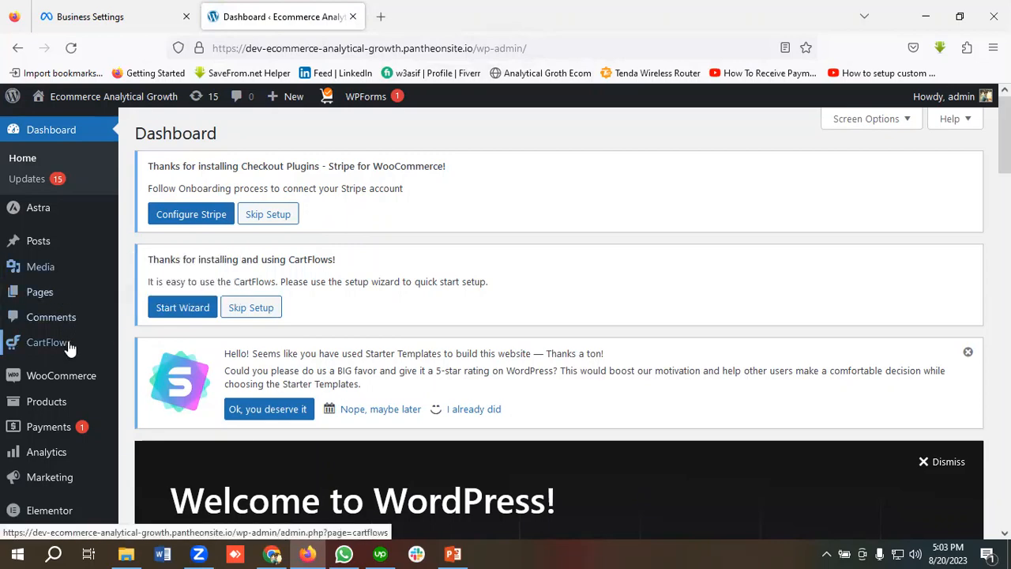
- Open the WordPress Theme File Editor and acknowledge the warning about making direct edits to the theme
{"action": "scroll", "coordinate": [74, 347], "scroll_direction": "down", "scroll_amount": 3}
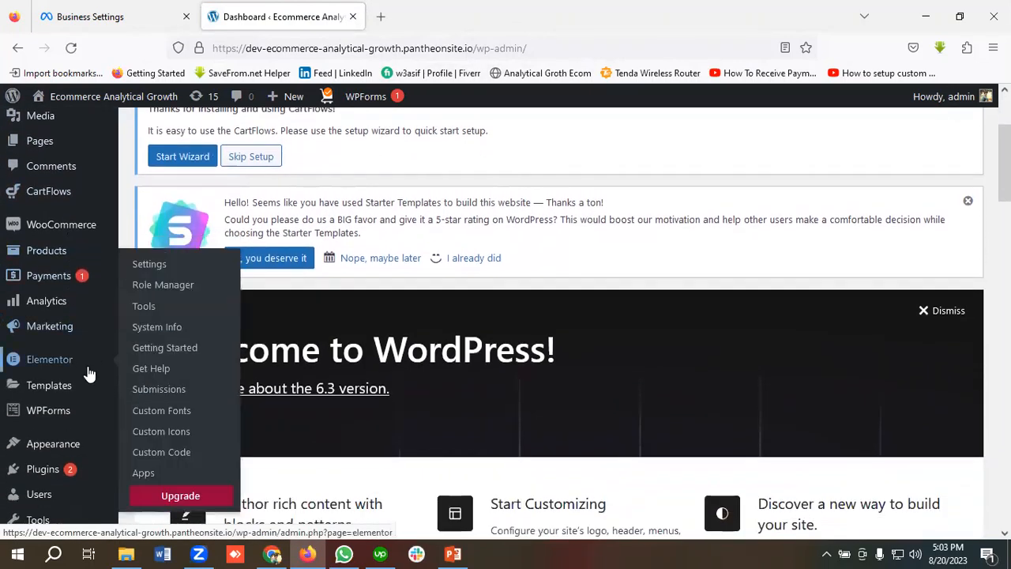
{"action": "scroll", "coordinate": [66, 332], "scroll_direction": "down", "scroll_amount": 2}
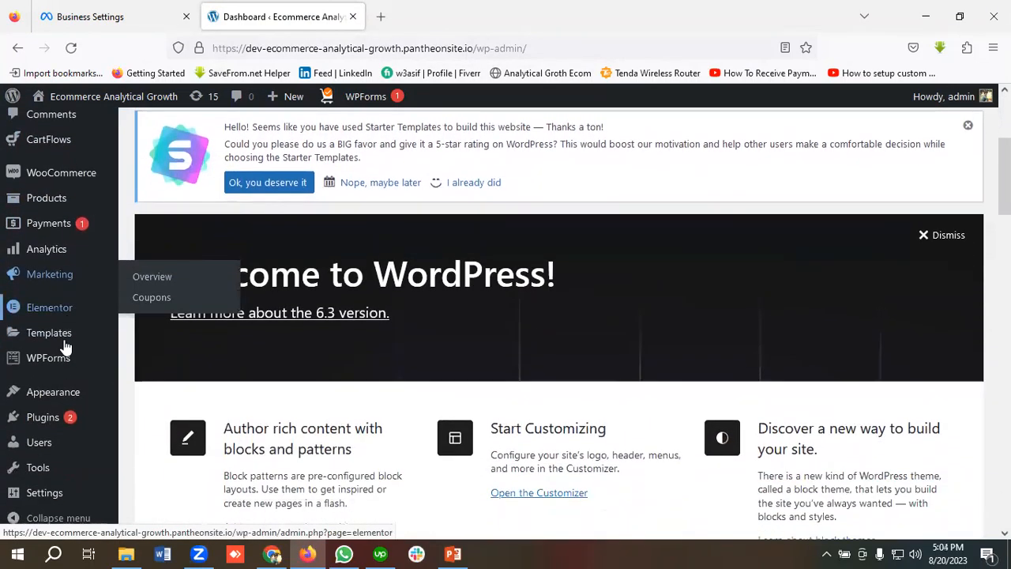
{"action": "mouse_move", "coordinate": [61, 395]}
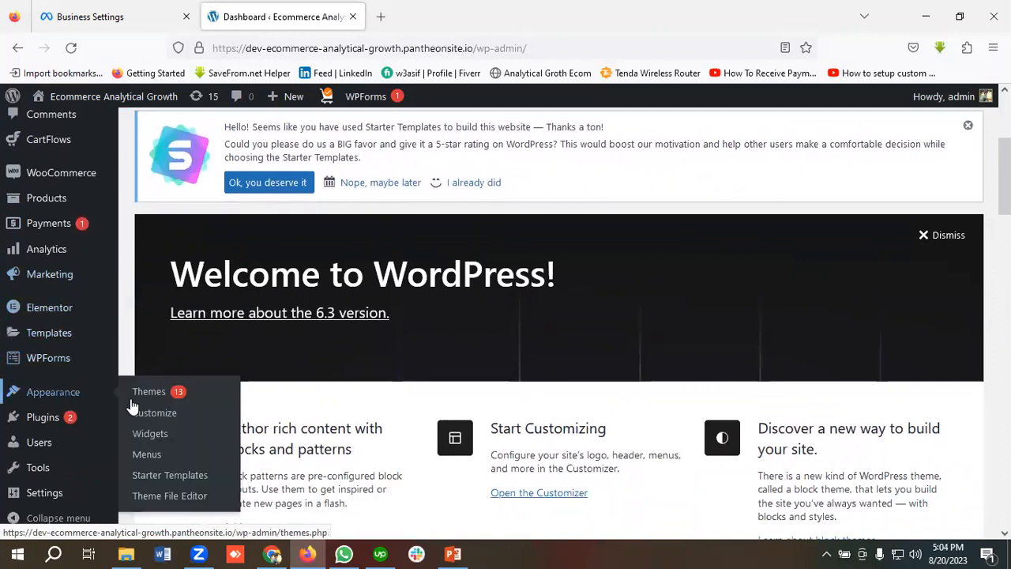
{"action": "left_click", "coordinate": [180, 503]}
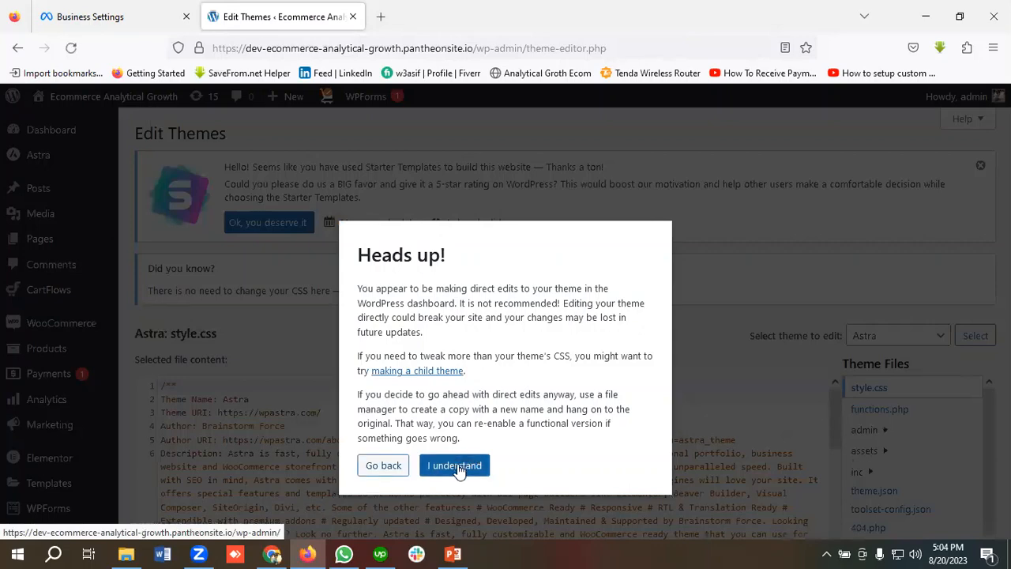
{"action": "left_click", "coordinate": [448, 466]}
- Open the Astra theme's header.php file for editing
{"action": "scroll", "coordinate": [904, 355], "scroll_direction": "down", "scroll_amount": 4}
{"action": "scroll", "coordinate": [907, 361], "scroll_direction": "down", "scroll_amount": 2}
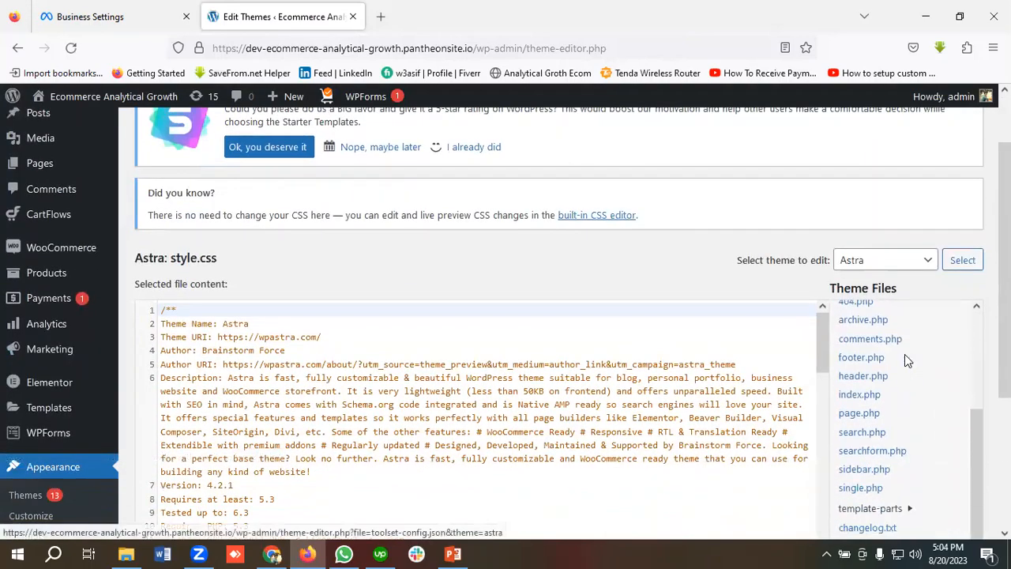
{"action": "left_click", "coordinate": [906, 360]}
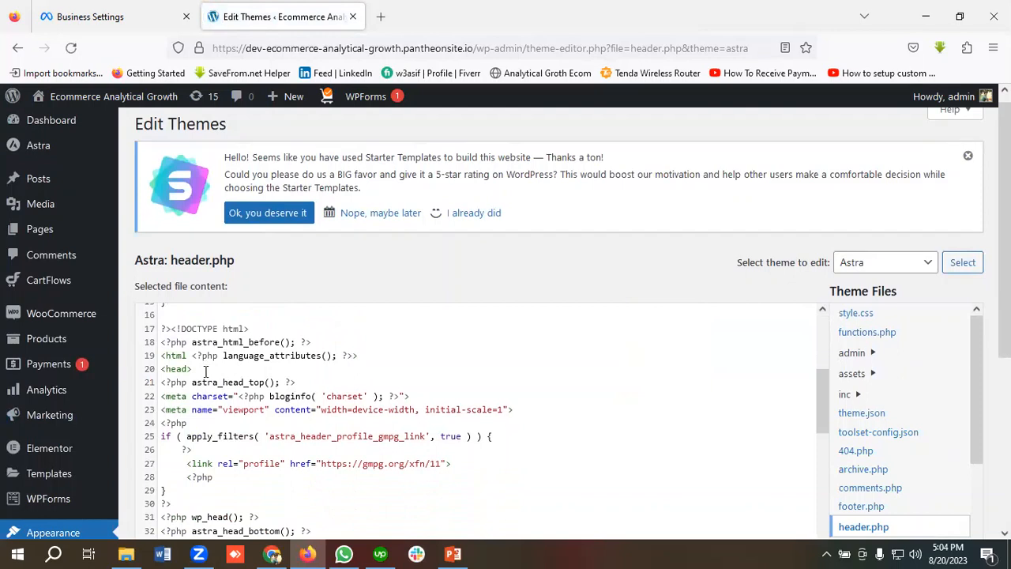
- Paste the copied Meta Pixel base code after a blank line below astra_head_bottom(), just before the closing </head> tag
{"action": "scroll", "coordinate": [209, 363], "scroll_direction": "down", "scroll_amount": 3}
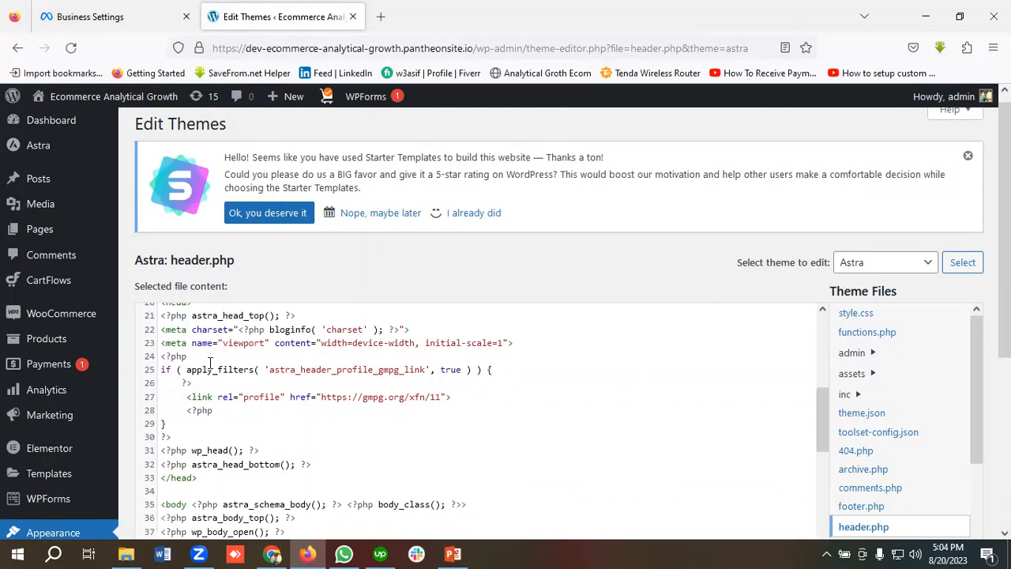
{"action": "left_click", "coordinate": [250, 394]}
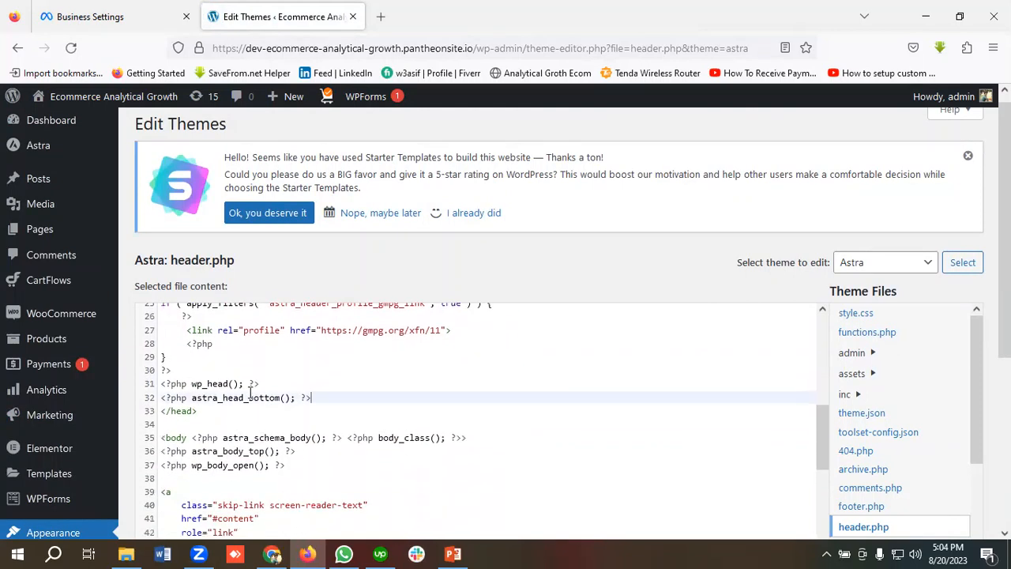
{"action": "key", "text": "Return"}
{"action": "key", "text": "Return"}
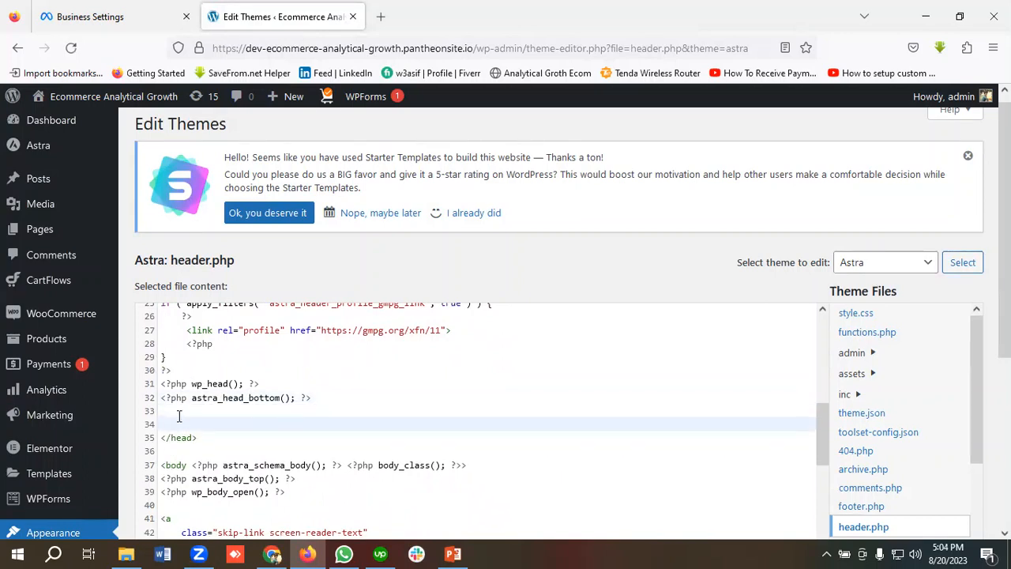
{"action": "key", "text": "ctrl+v"}
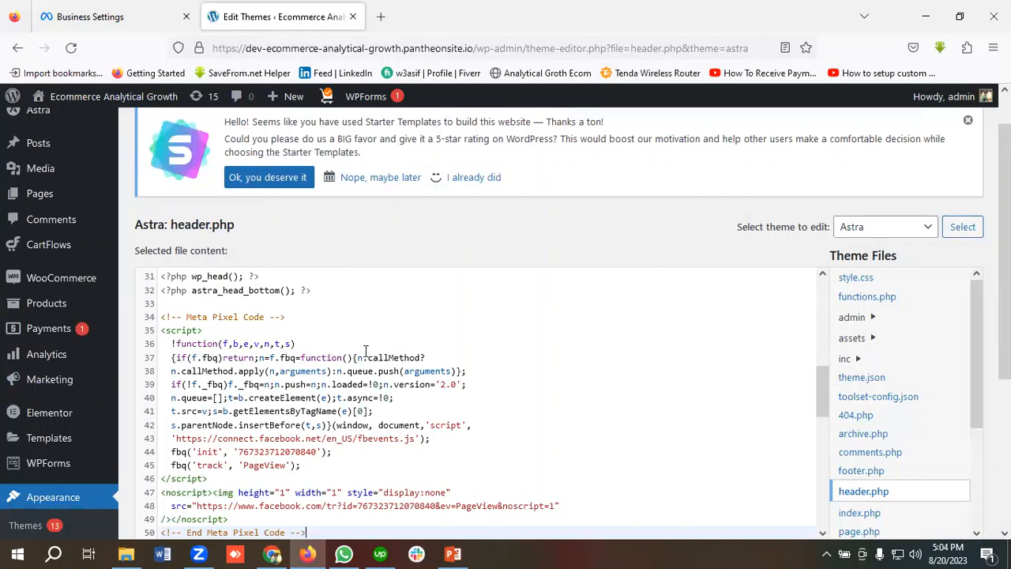
- Check the end of the inserted pixel code and save the changes to header.php
{"action": "scroll", "coordinate": [365, 350], "scroll_direction": "down", "scroll_amount": 2}
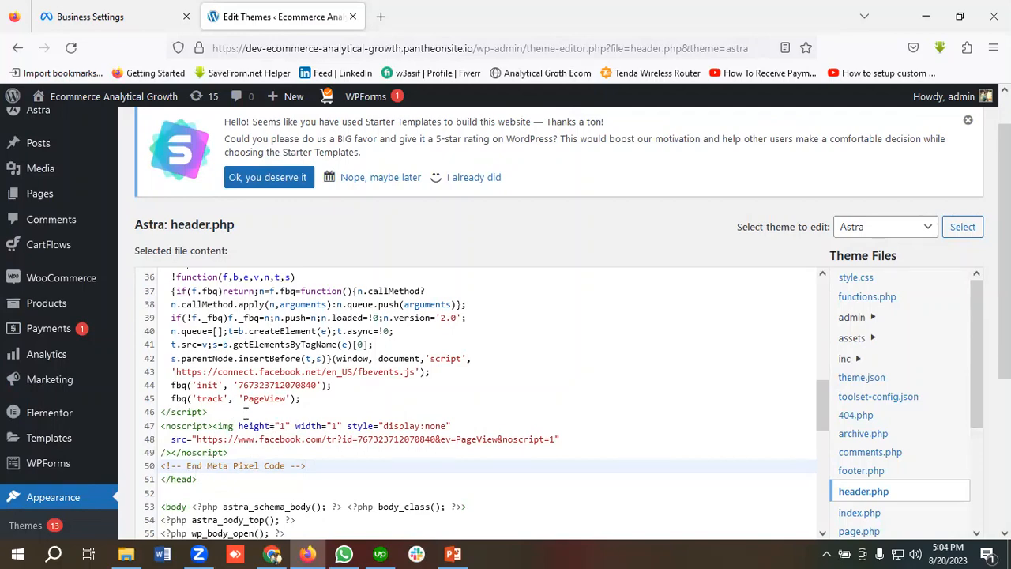
{"action": "scroll", "coordinate": [246, 412], "scroll_direction": "down", "scroll_amount": 10}
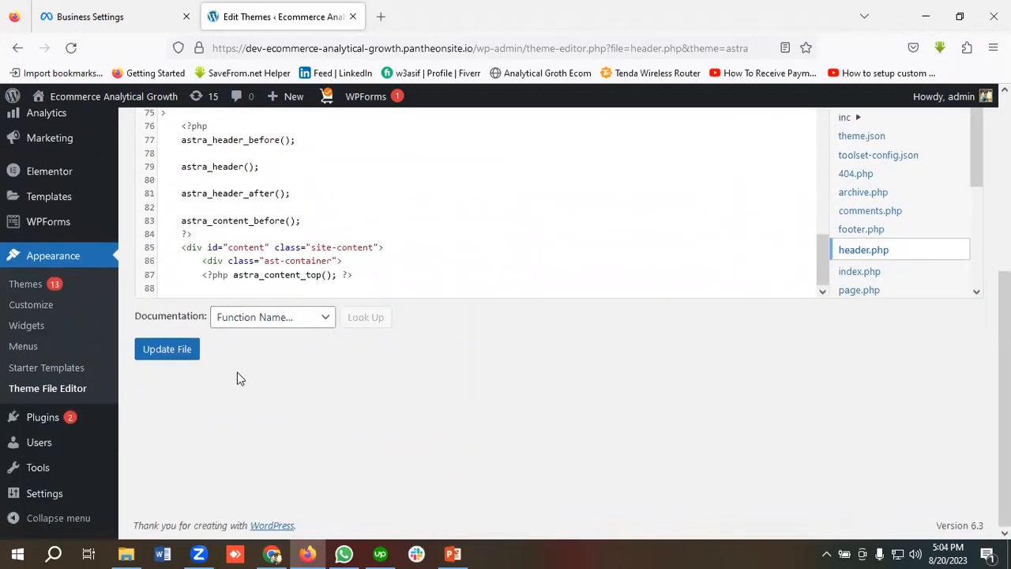
{"action": "left_click", "coordinate": [167, 349]}
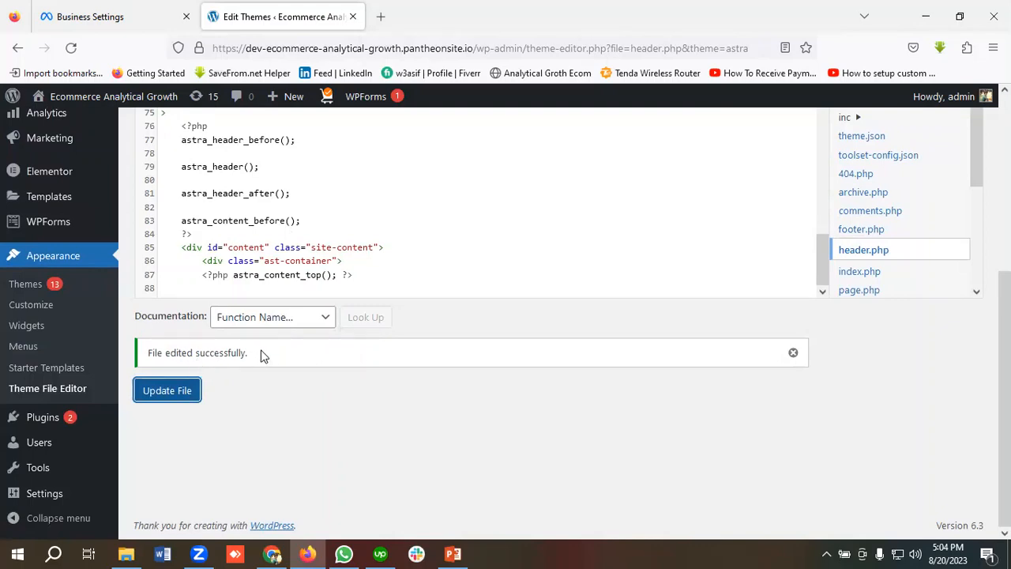
- Load the store's homepage by removing the wp-admin theme editor path from the site address
{"action": "scroll", "coordinate": [354, 301], "scroll_direction": "up", "scroll_amount": 4}
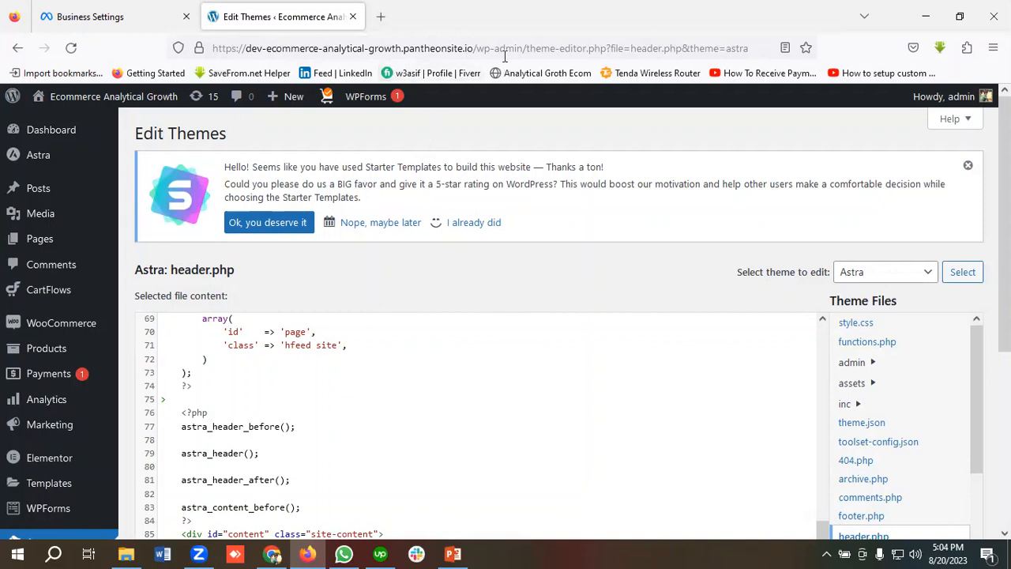
{"action": "left_click_drag", "start_coordinate": [476, 43], "coordinate": [765, 47]}
{"action": "key", "text": "BackSpace"}
{"action": "key", "text": "Return"}
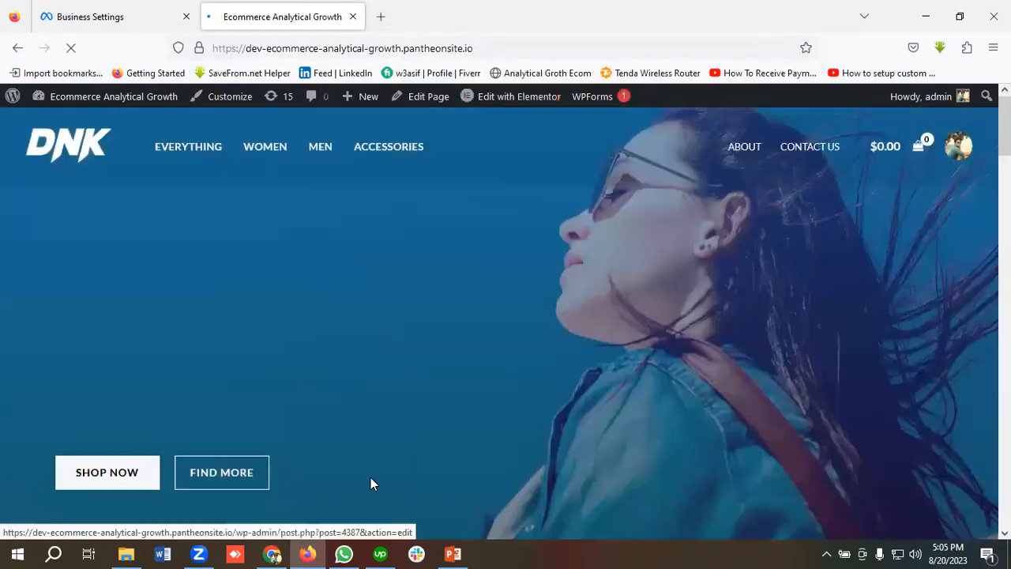
- Switch to Chrome, reload the store's homepage and inspect its pixel with the Meta Pixel Helper extension
{"action": "left_click", "coordinate": [271, 554]}
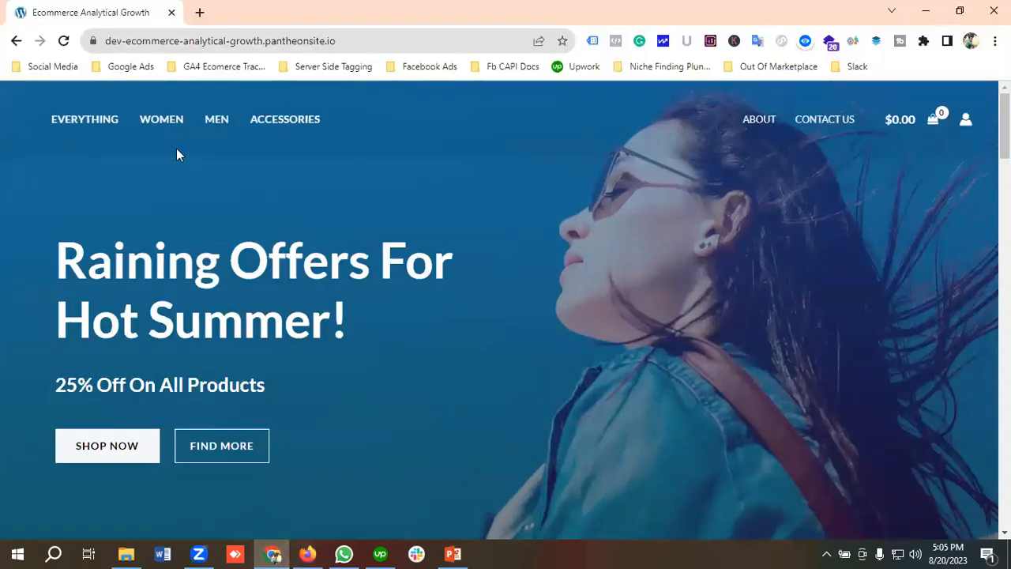
{"action": "left_click", "coordinate": [63, 40]}
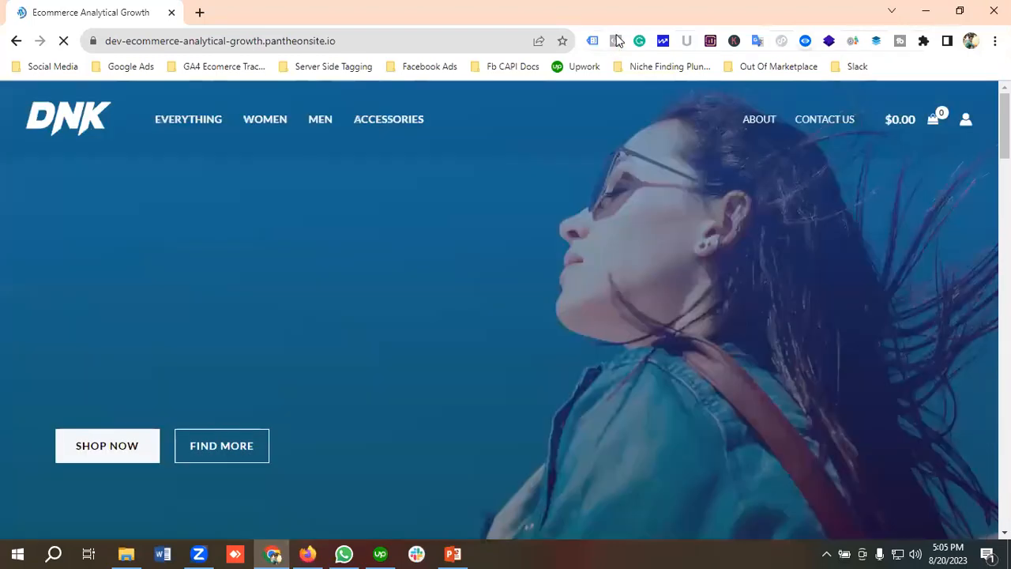
{"action": "left_click", "coordinate": [616, 41]}
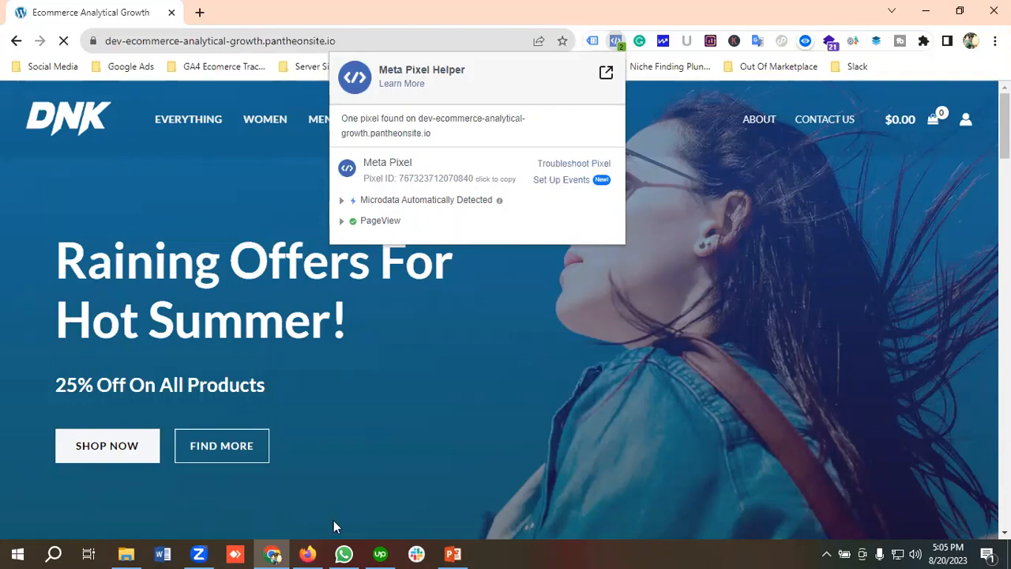
- Compare the pixel ID in Meta Business Settings with the one in Meta Pixel Helper, and dismiss the helper
{"action": "left_click", "coordinate": [307, 553]}
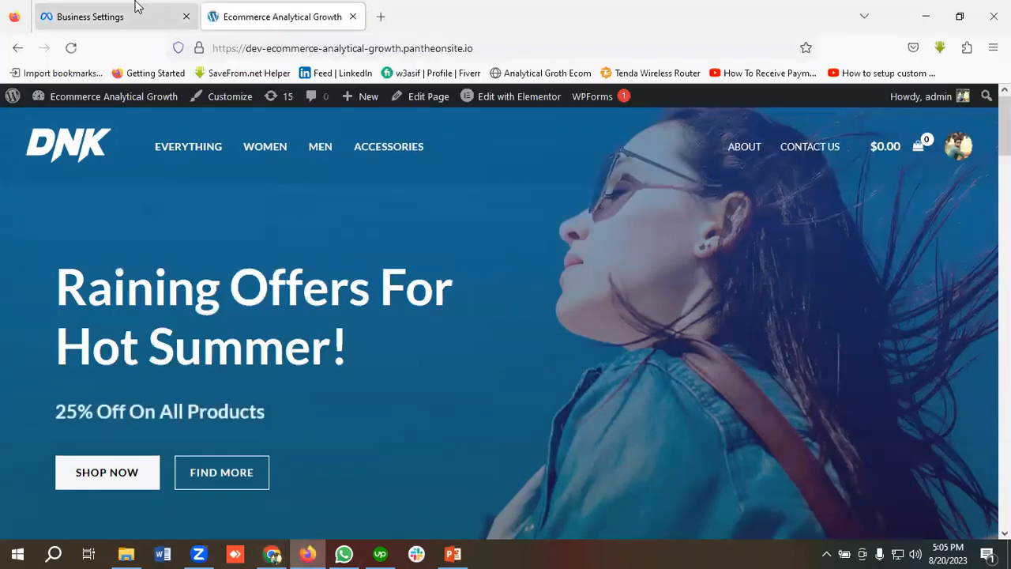
{"action": "left_click", "coordinate": [136, 6]}
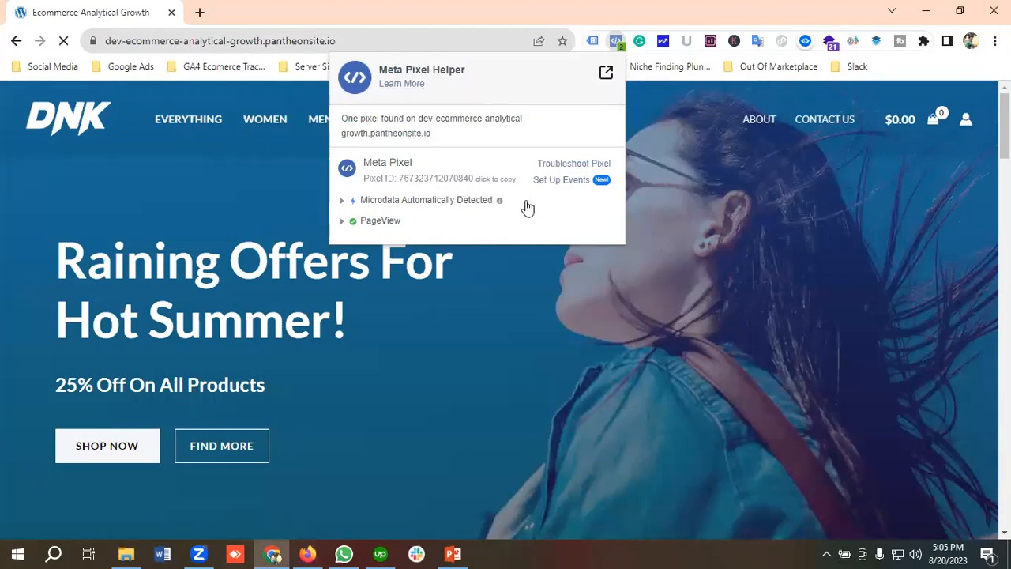
{"action": "left_click", "coordinate": [290, 196]}
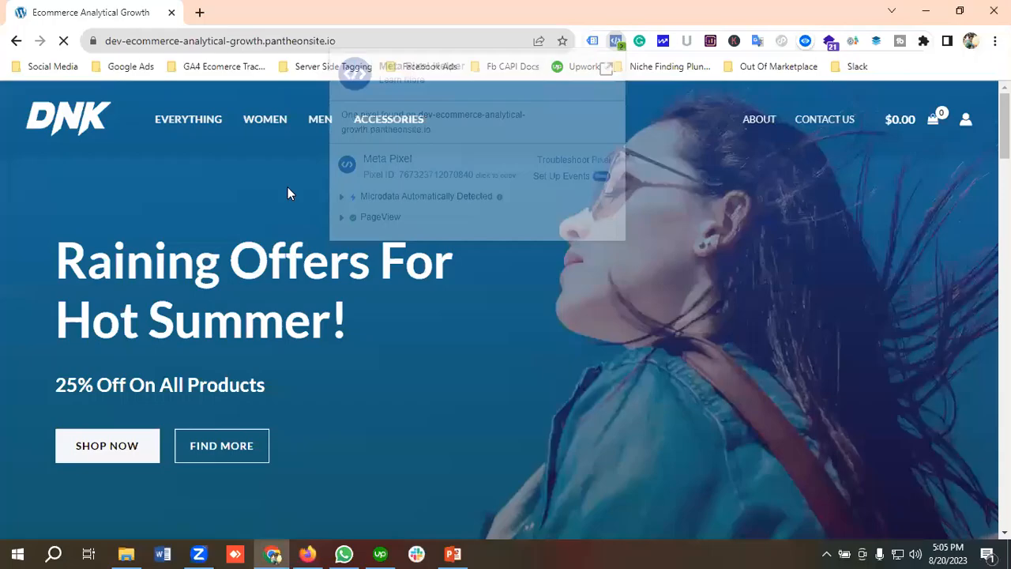
- Switch back to Meta Business Settings in Firefox, continue past the base code installation and close the event setup without adding events
{"action": "left_click", "coordinate": [308, 554]}
{"action": "left_click", "coordinate": [511, 299]}
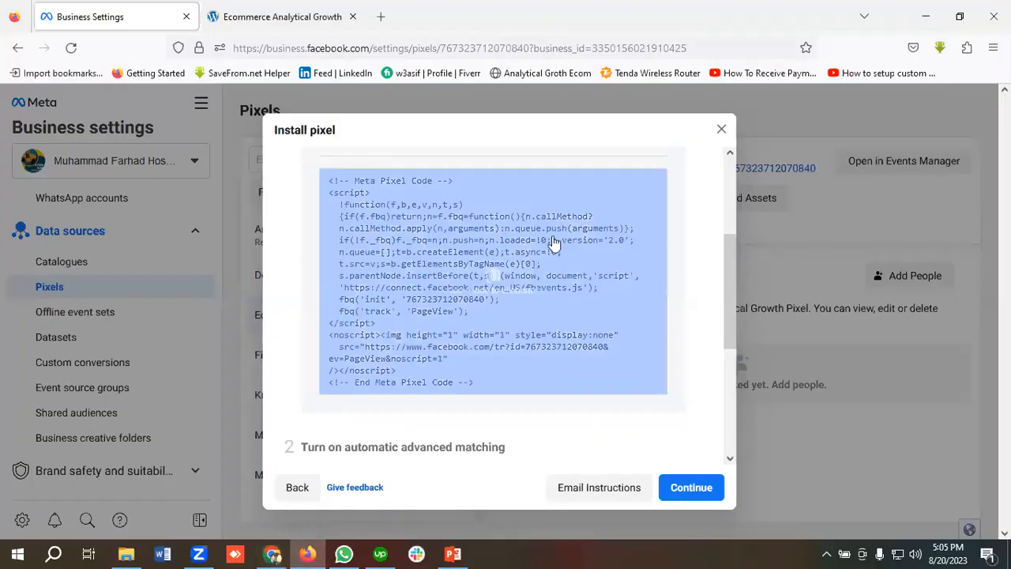
{"action": "left_click", "coordinate": [678, 487]}
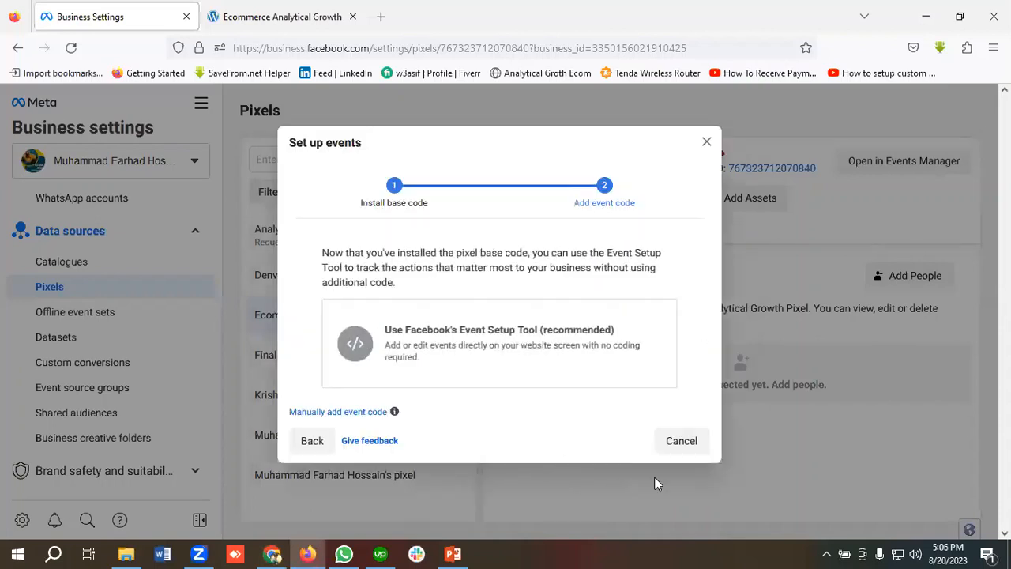
{"action": "left_click", "coordinate": [707, 142]}
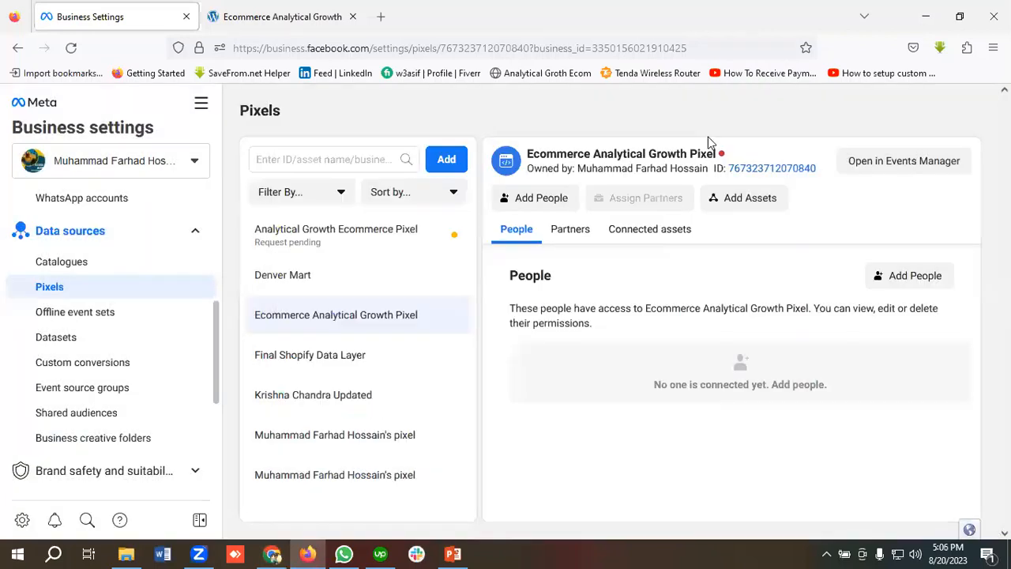